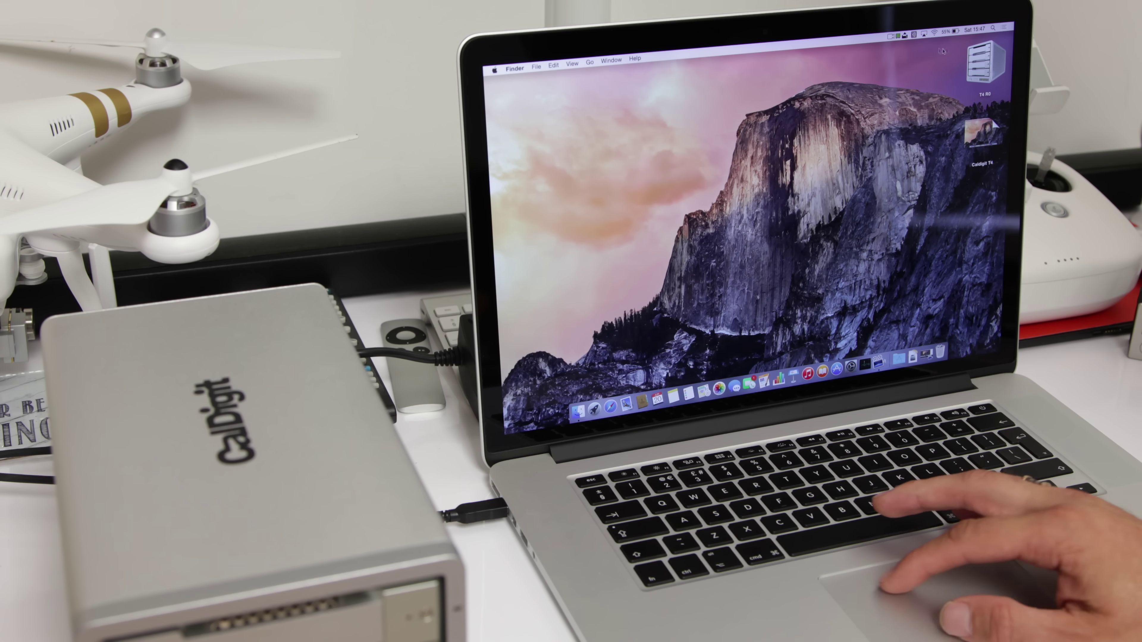
Open CalDigit Drive Utility and examine the T4's RAID details and the status, size and temperature of each drive slot
click(900, 38)
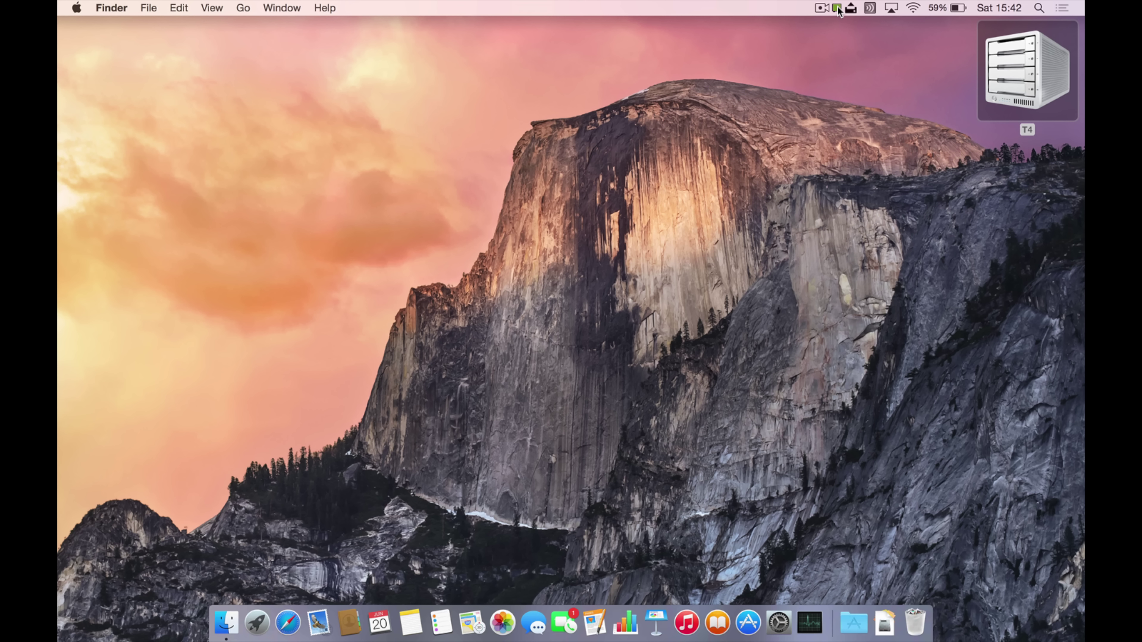
click(837, 10)
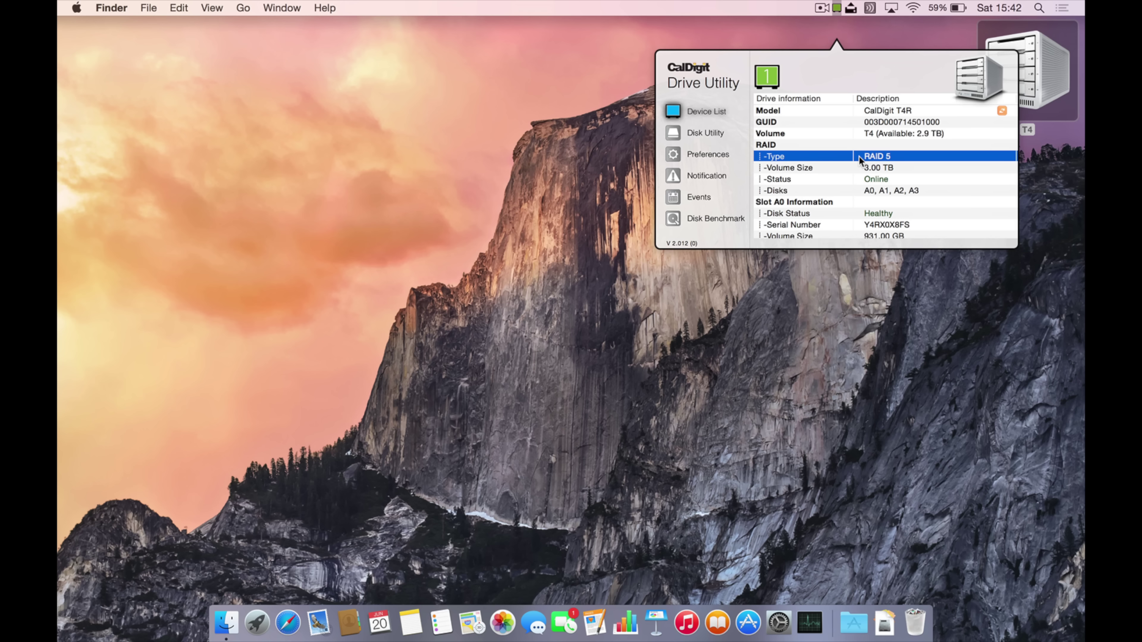
scroll(859, 156, down, 5)
scroll(859, 156, down, 10)
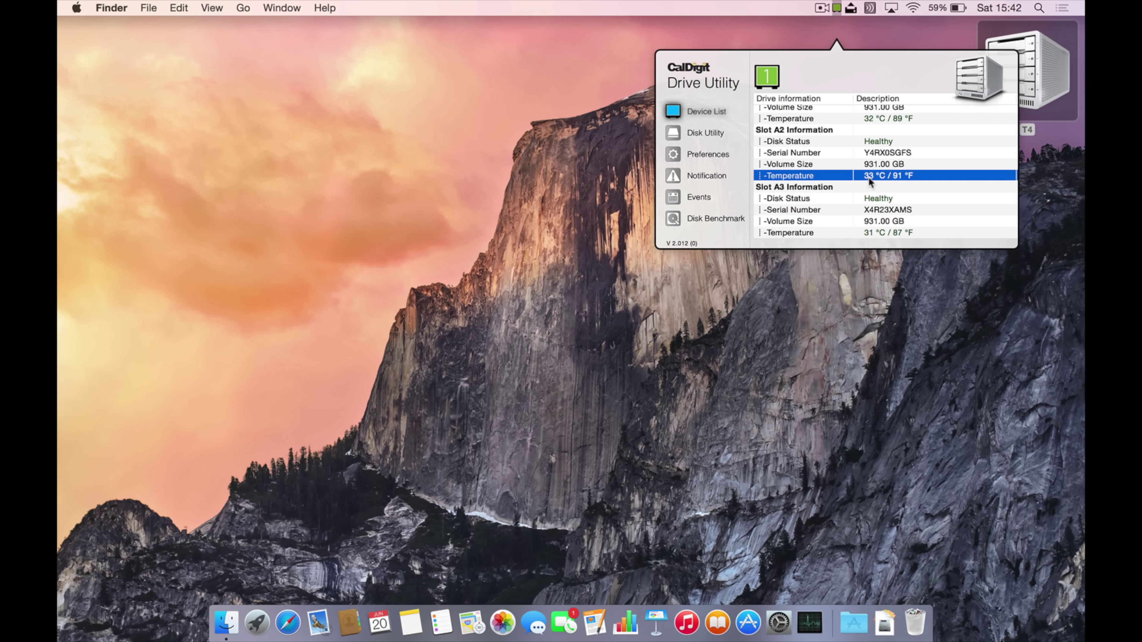
scroll(868, 140, up, 15)
Review the utility's RAID management, preferences, notification types, event log and disk benchmark sections, and close the utility
click(673, 132)
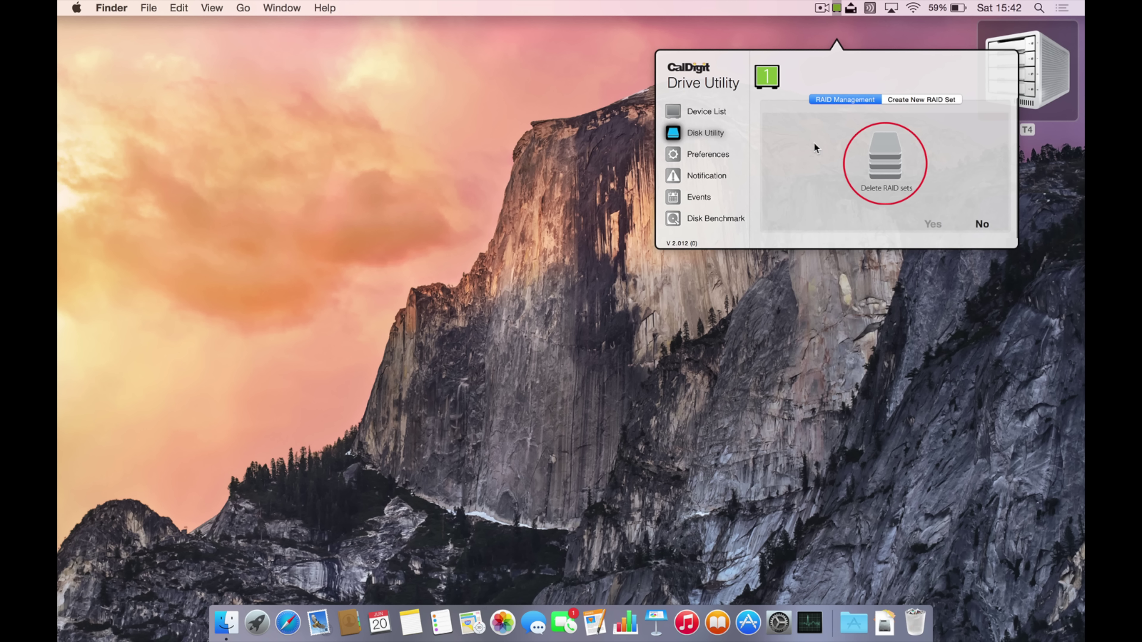
click(680, 154)
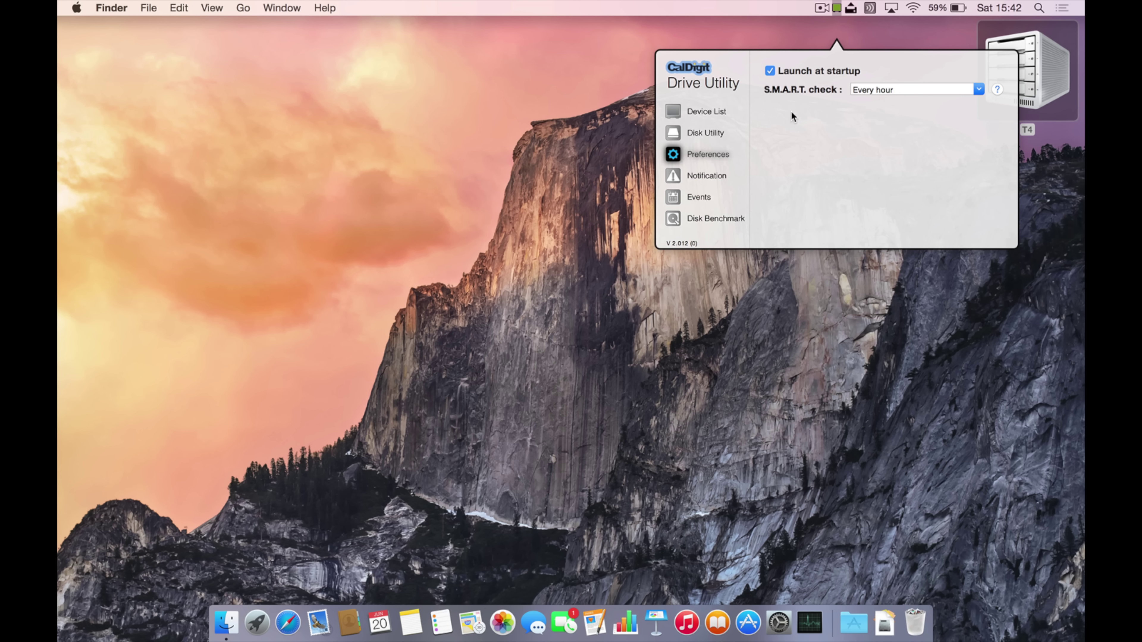
click(674, 176)
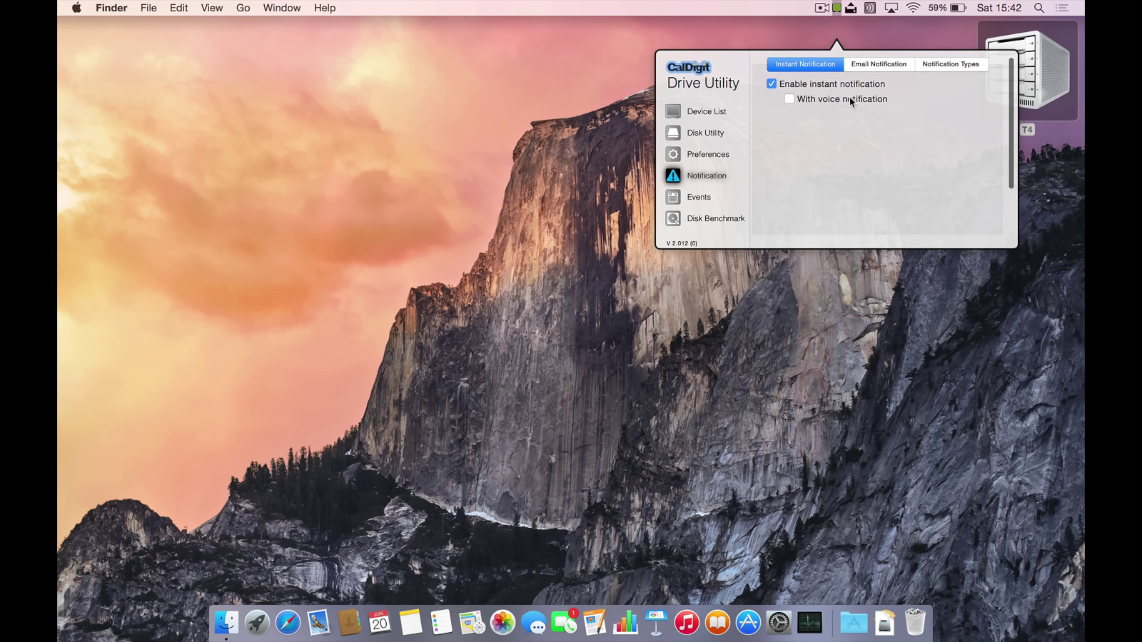
click(899, 64)
click(952, 61)
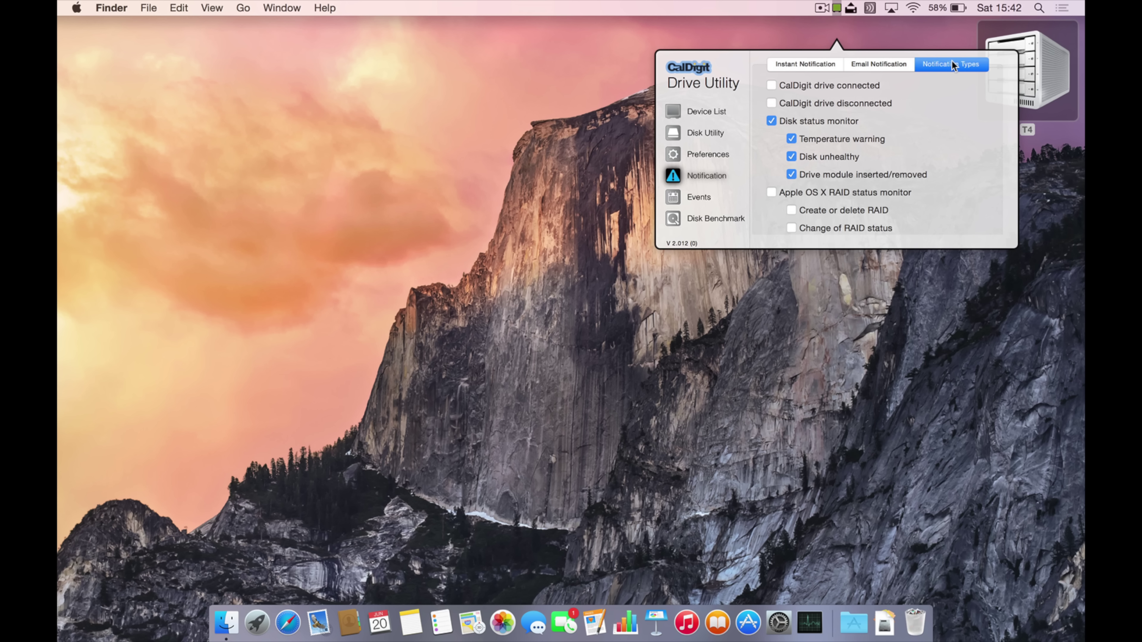
scroll(876, 123, down, 3)
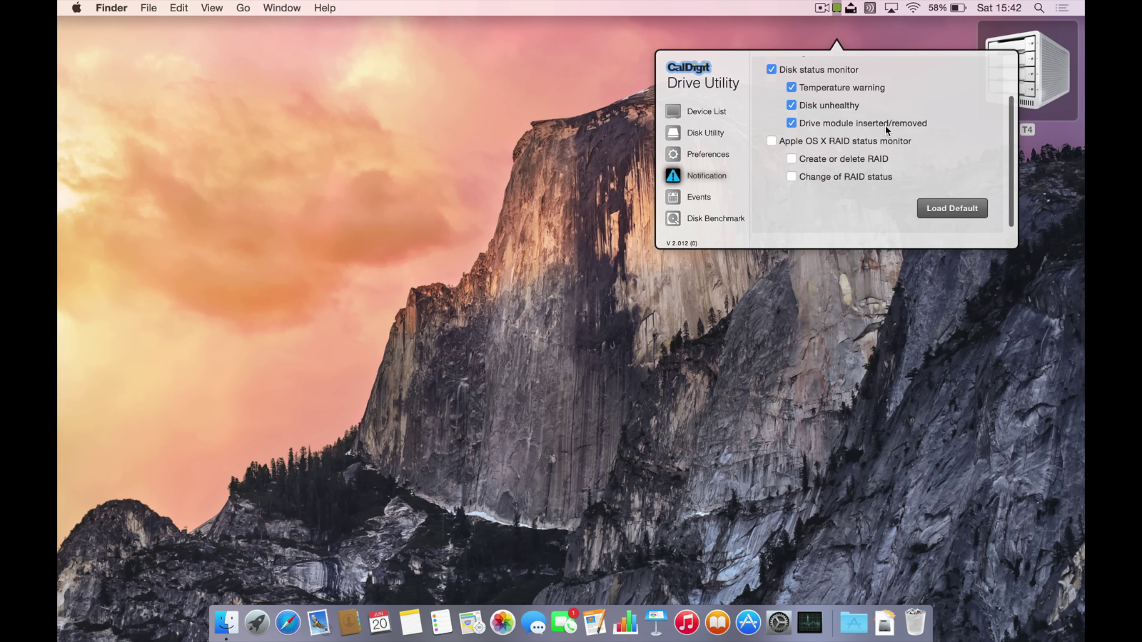
click(699, 197)
scroll(843, 144, down, 3)
scroll(843, 144, down, 2)
click(673, 220)
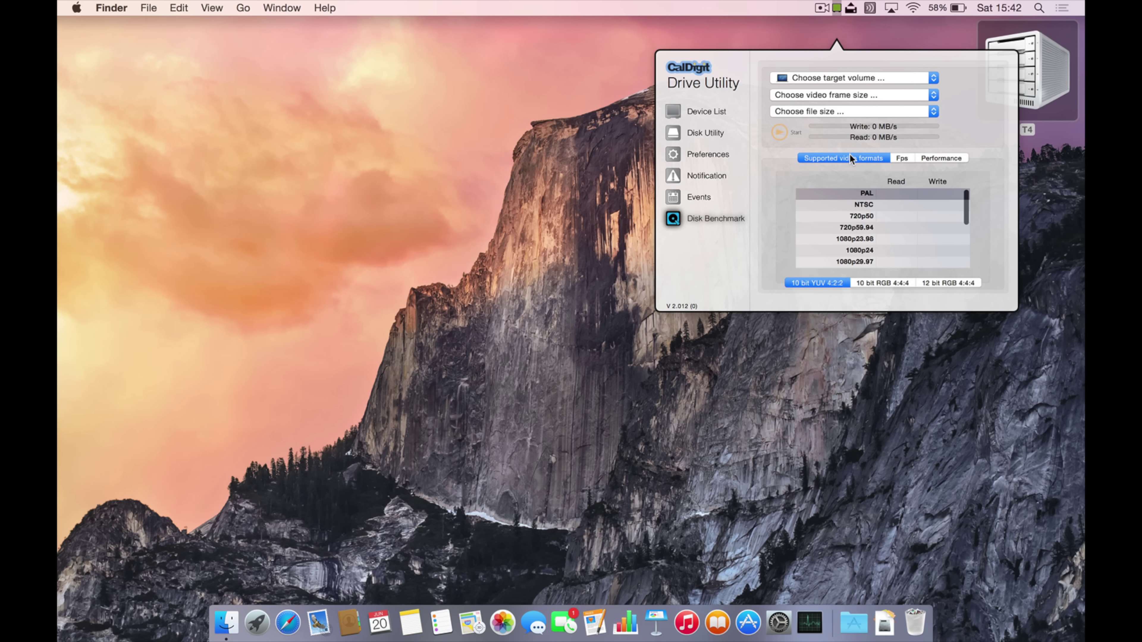
click(702, 114)
click(552, 109)
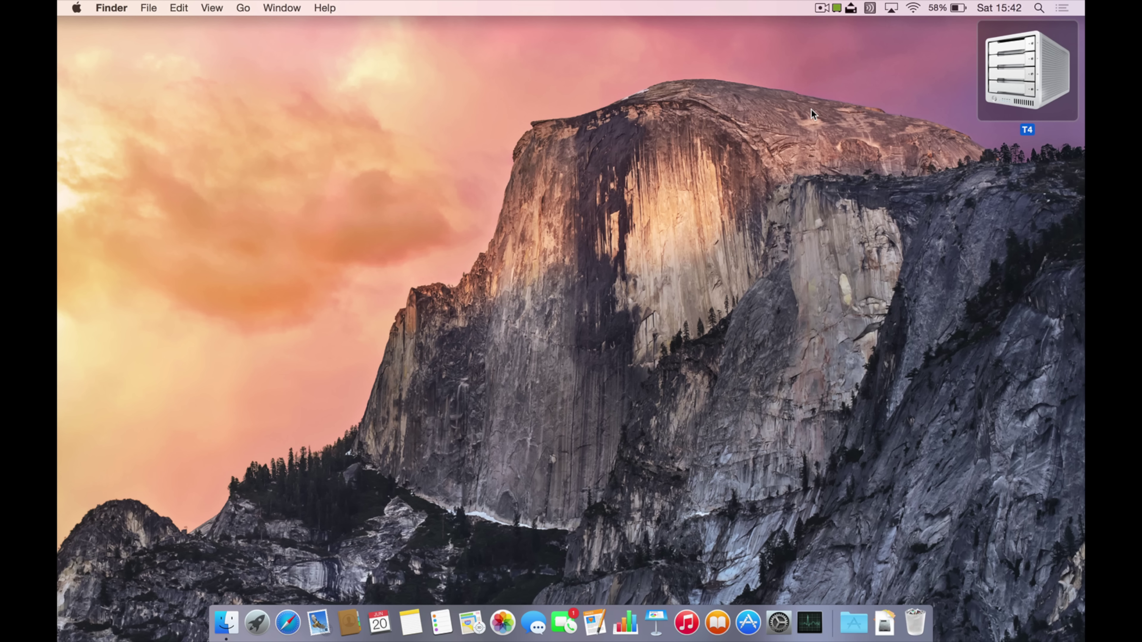
right_click(811, 109)
click(876, 216)
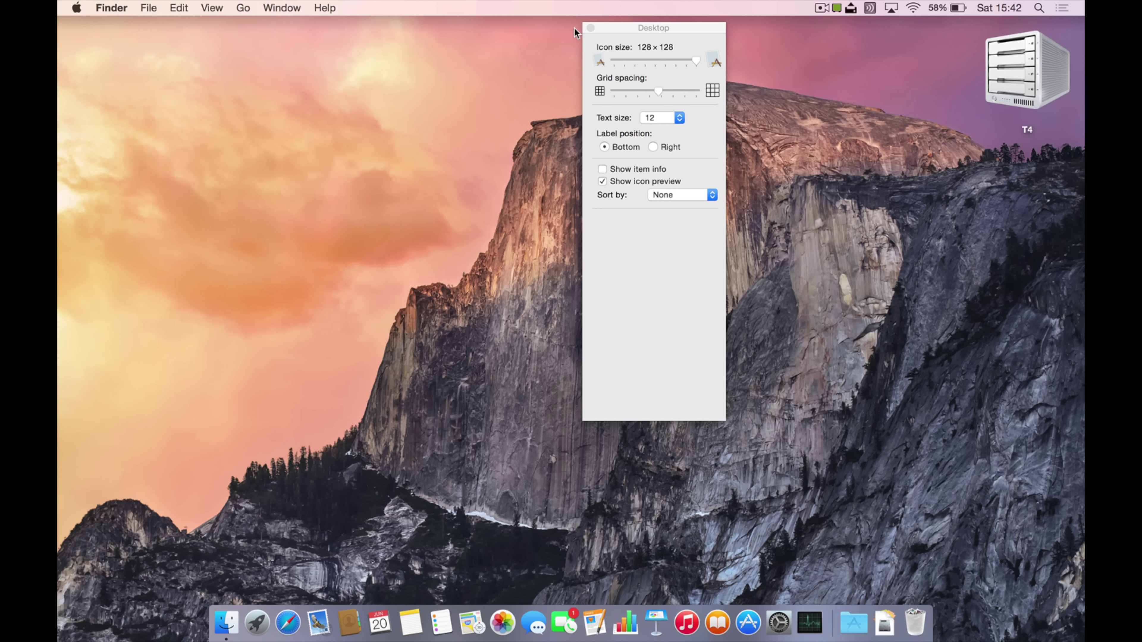
click(590, 28)
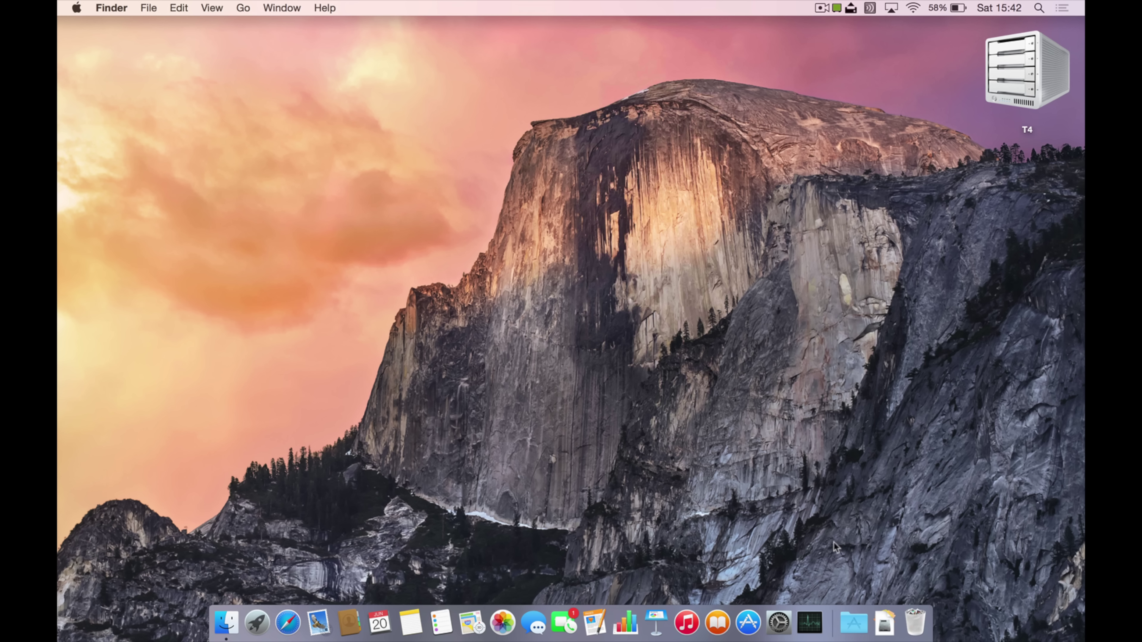
Run a disk benchmark on the T4 volume with a 4096x2160 10-bit RGB frame size and a 4 GB file
click(837, 8)
click(675, 220)
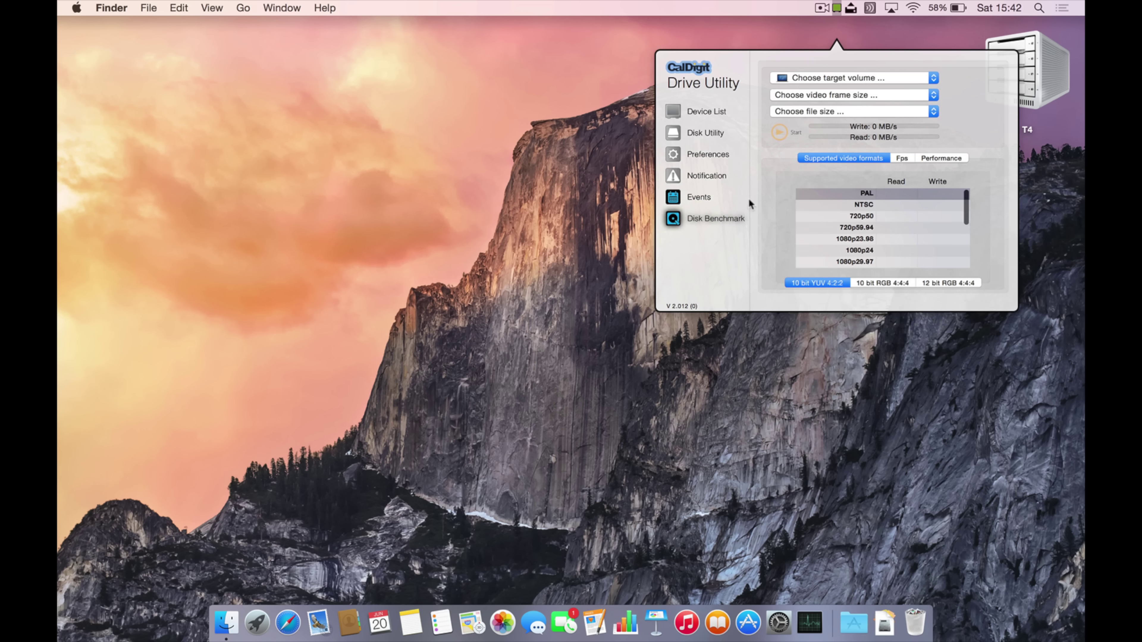
click(847, 83)
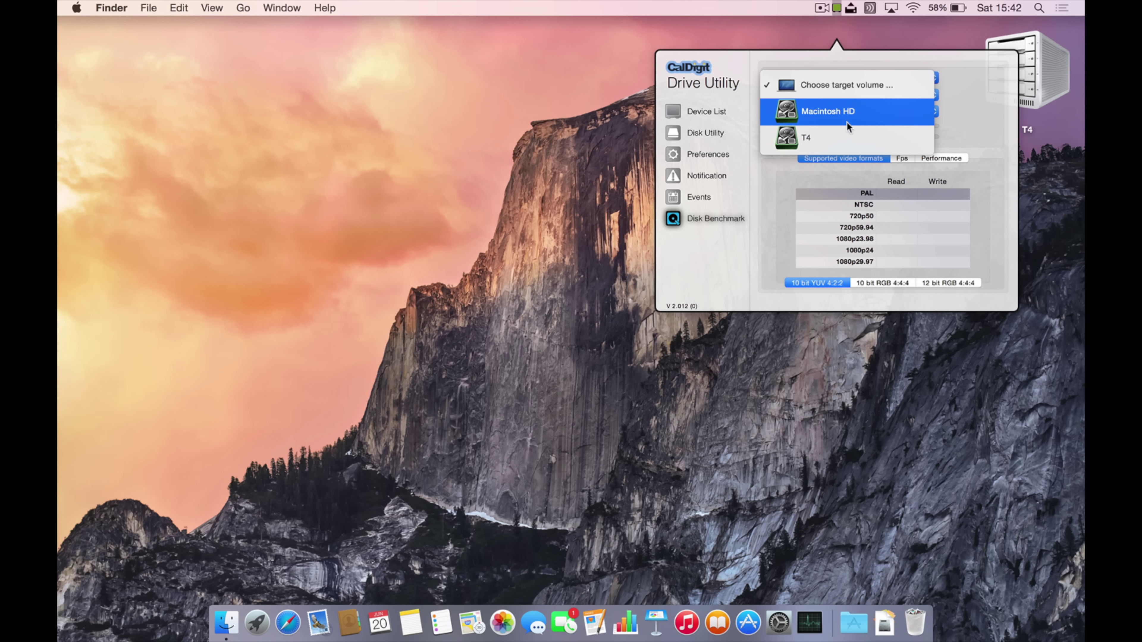
click(845, 141)
click(831, 94)
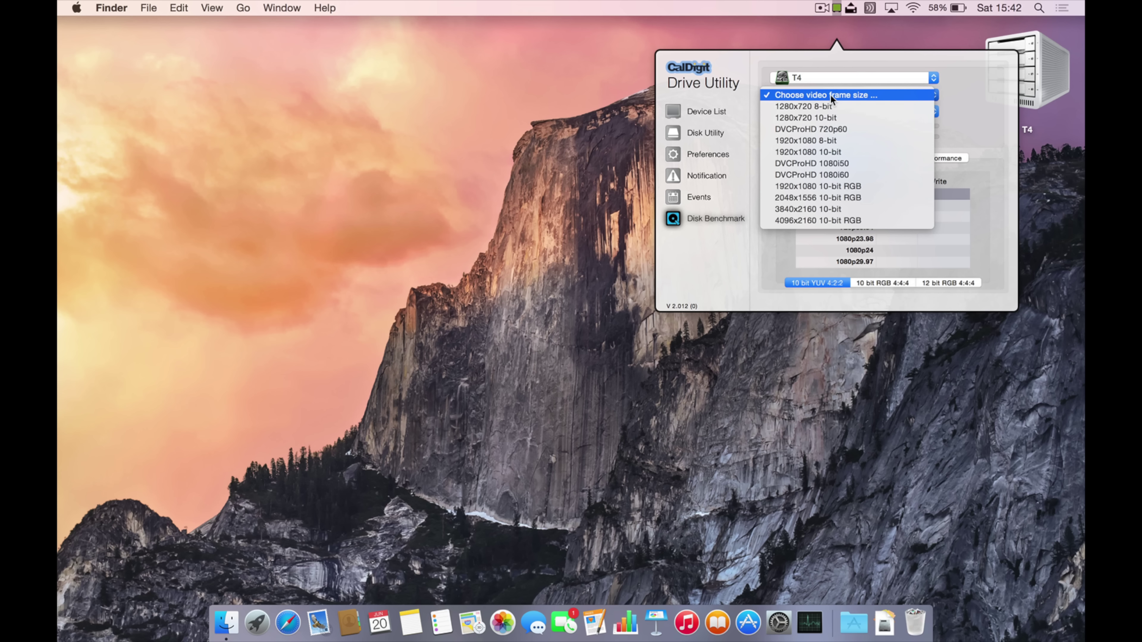
click(850, 220)
click(825, 112)
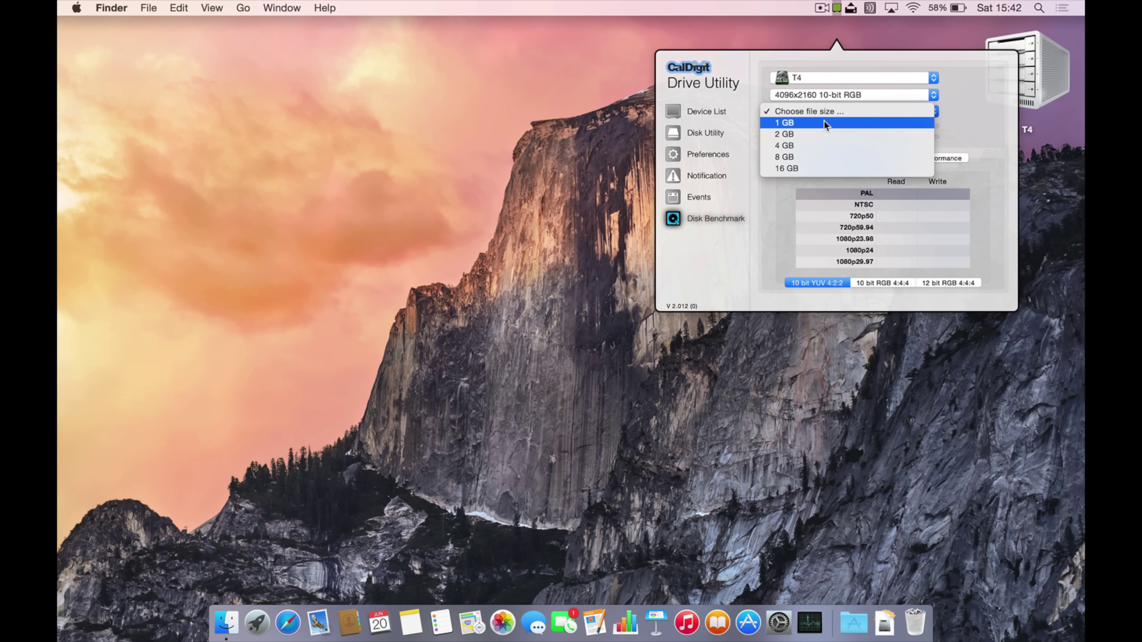
click(822, 143)
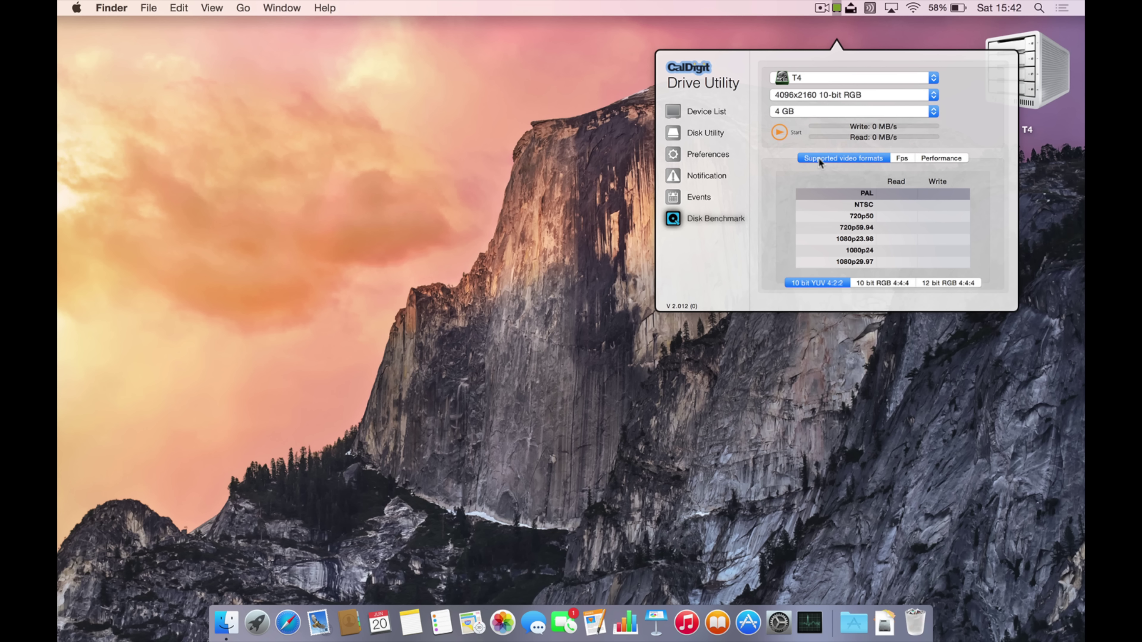
click(778, 133)
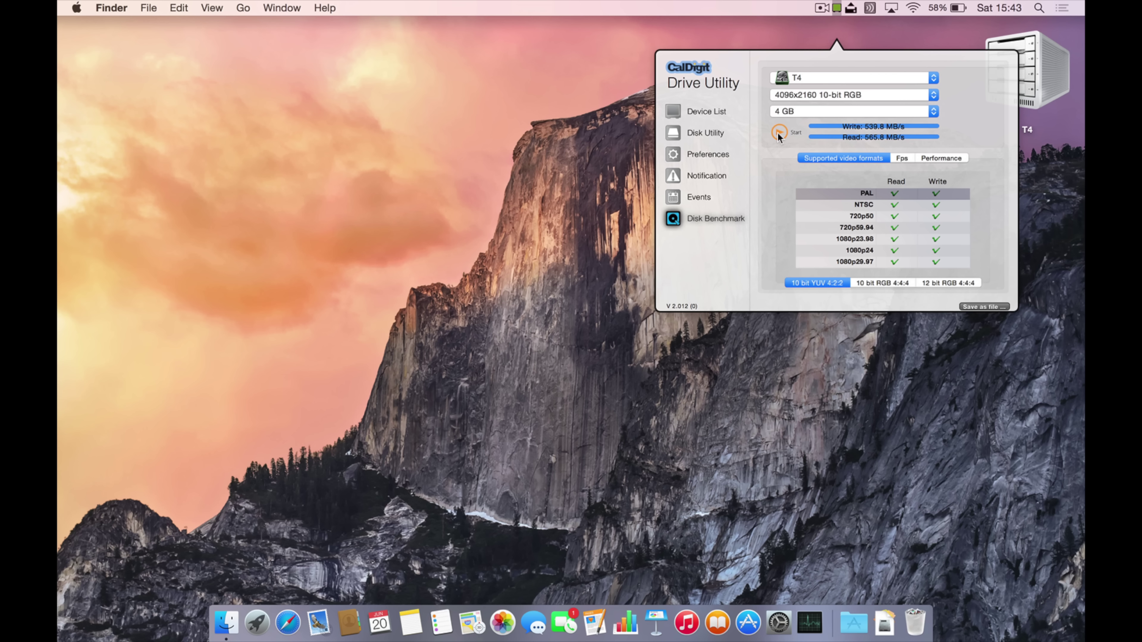
Examine the benchmark's supported video formats for 10 bit YUV 4:2:2, 10 bit RGB 4:4:4 and 12 bit RGB 4:4:4
scroll(918, 235, down, 5)
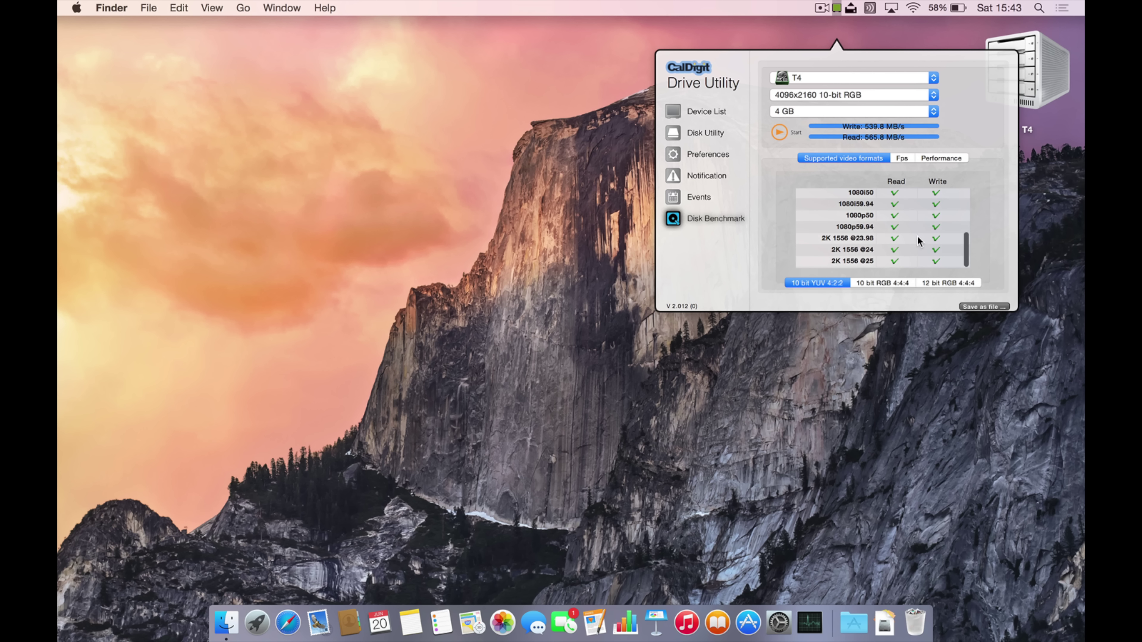
click(887, 284)
scroll(932, 251, down, 5)
click(936, 287)
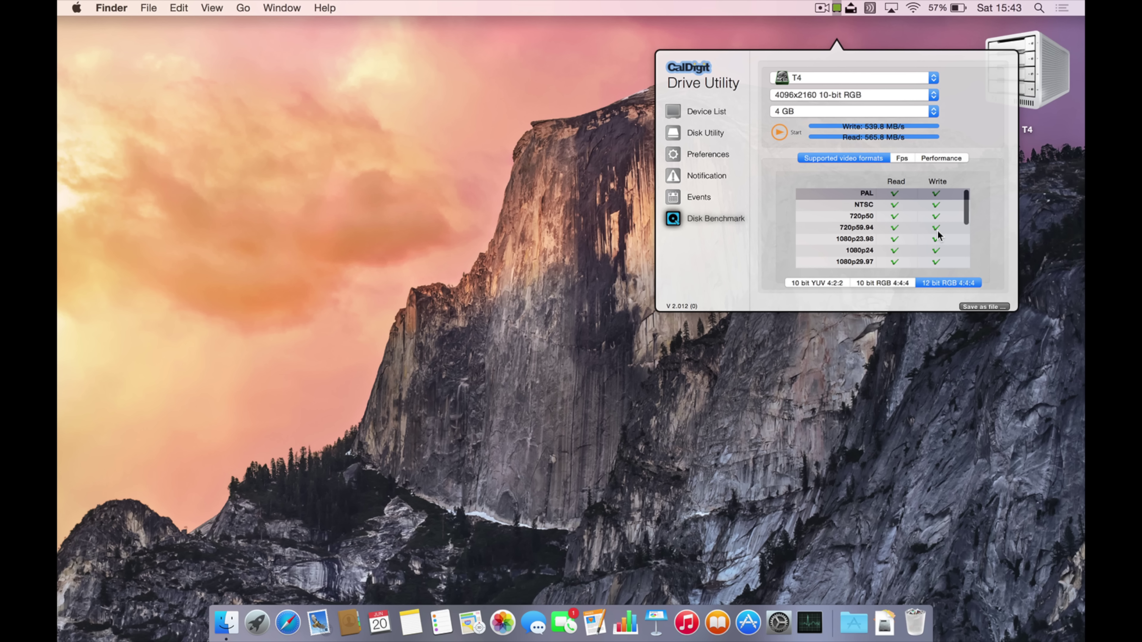
scroll(937, 233, down, 5)
scroll(938, 234, up, 5)
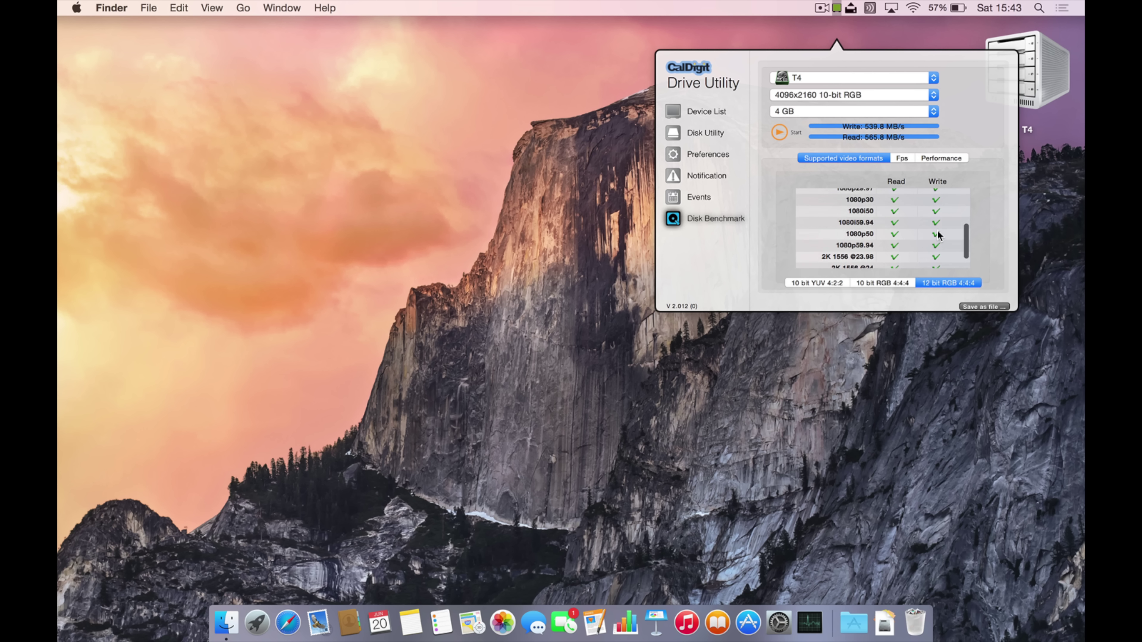
Examine the benchmark's frame rates for all three colour formats and the read/write performance graph
click(901, 158)
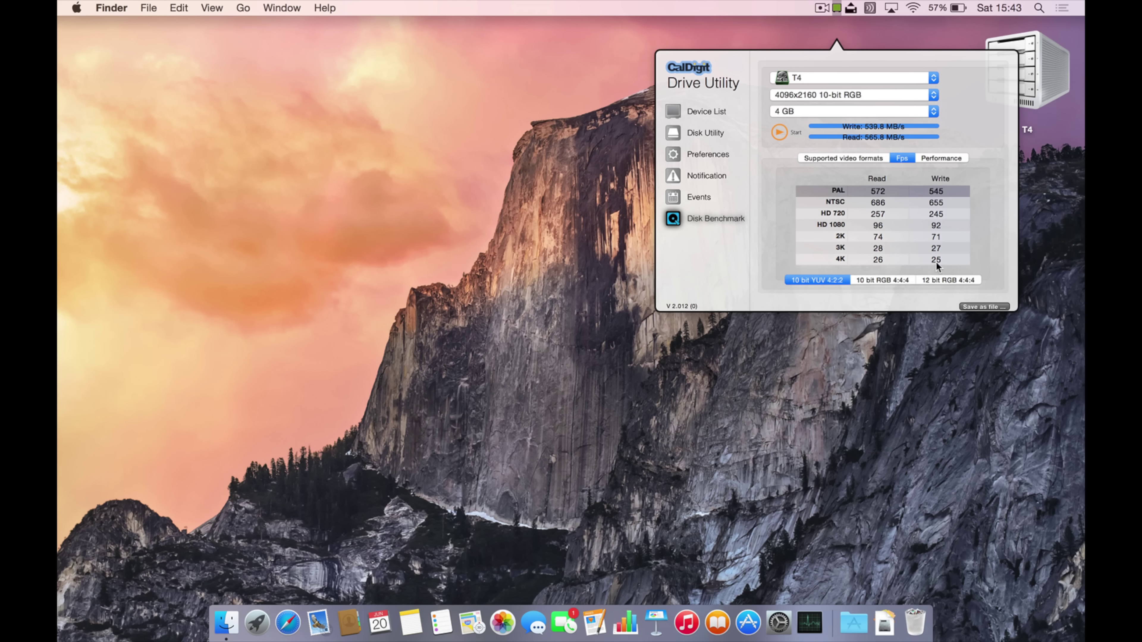
click(906, 280)
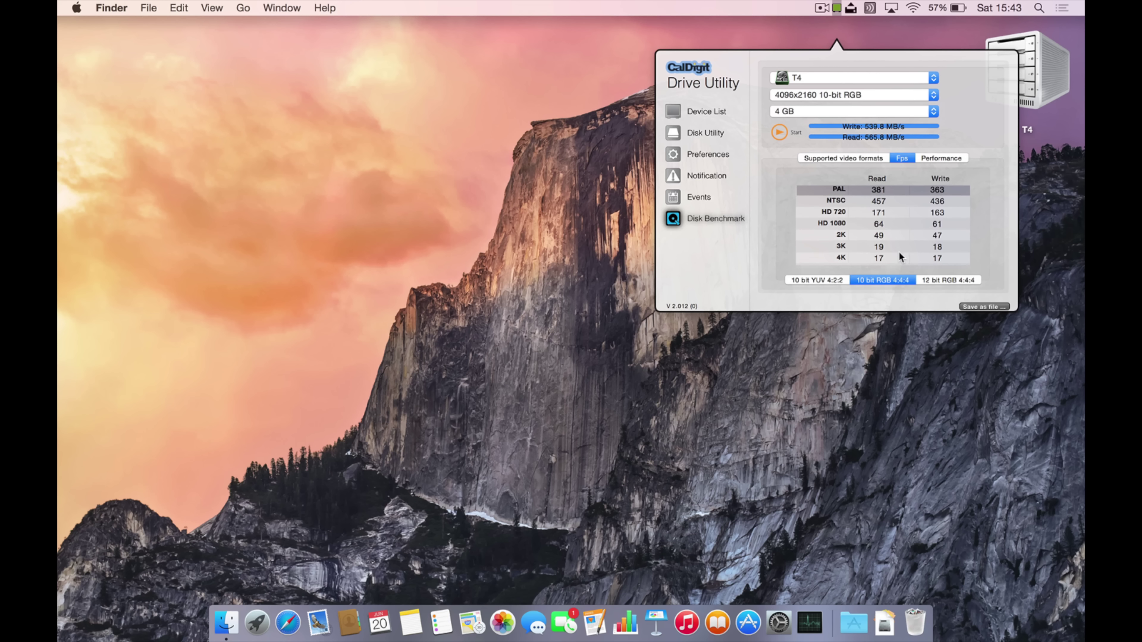
click(942, 279)
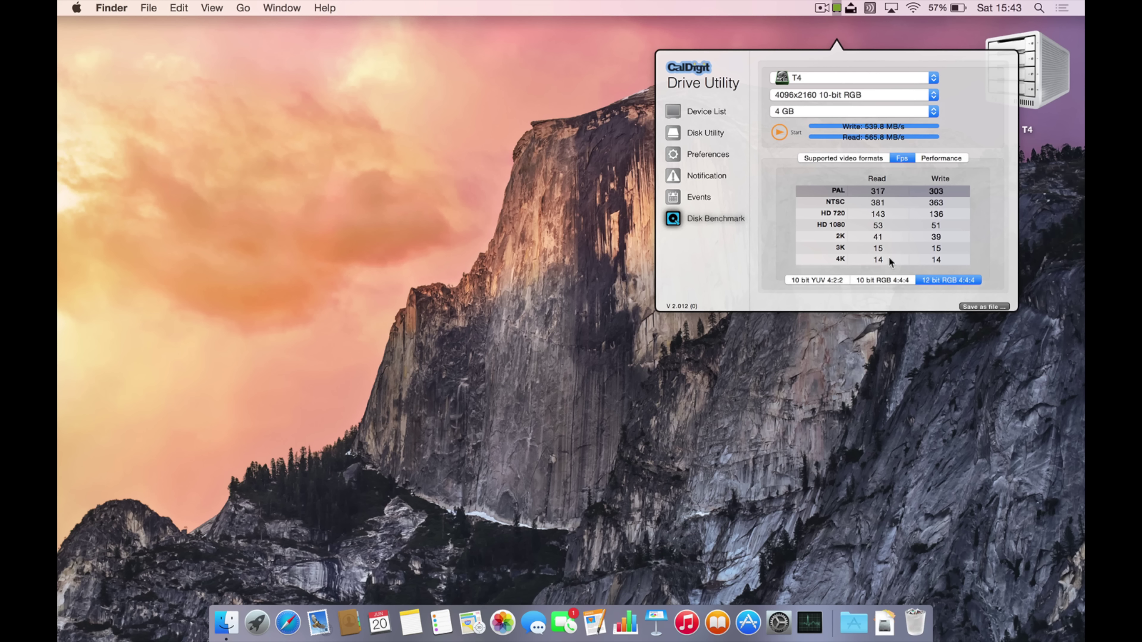
click(938, 157)
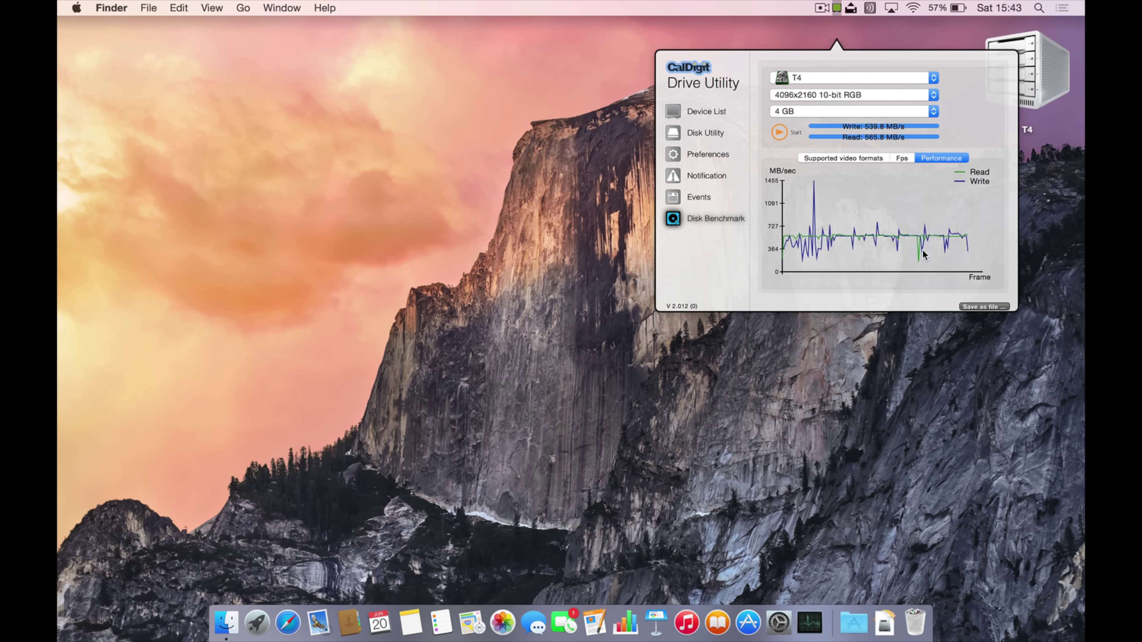
Delete the RAID 5 set made of disks A0, A1, A2 and A3, confirming the removal
click(673, 133)
click(885, 155)
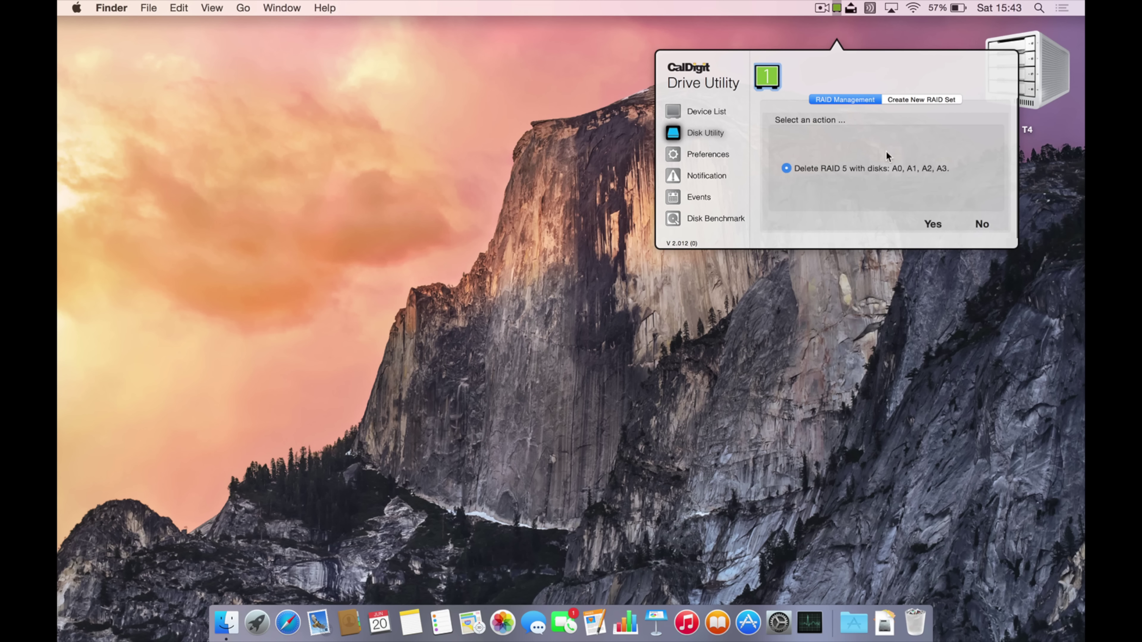
click(932, 224)
click(589, 227)
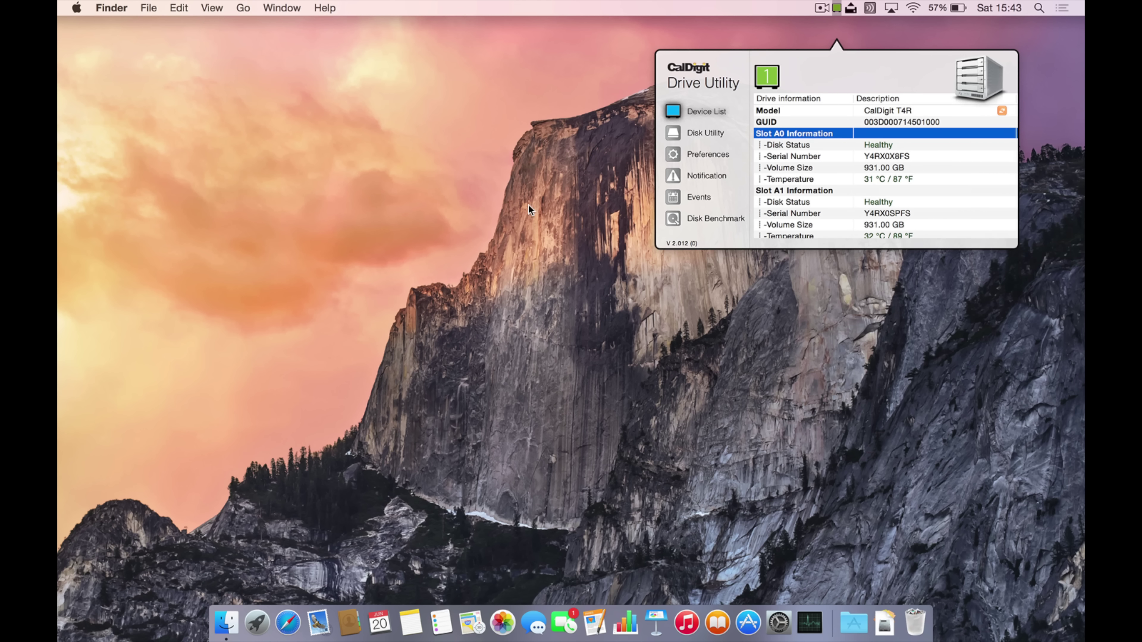
Set up a new RAID 0 set using all four disks and proceed to the partition name
click(681, 134)
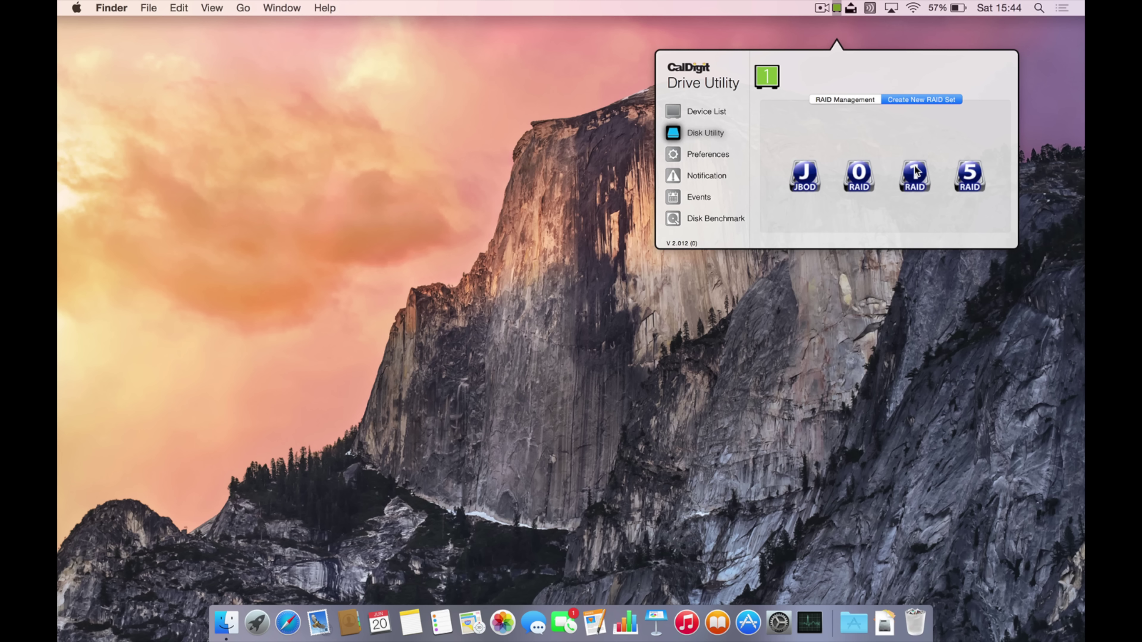
click(857, 175)
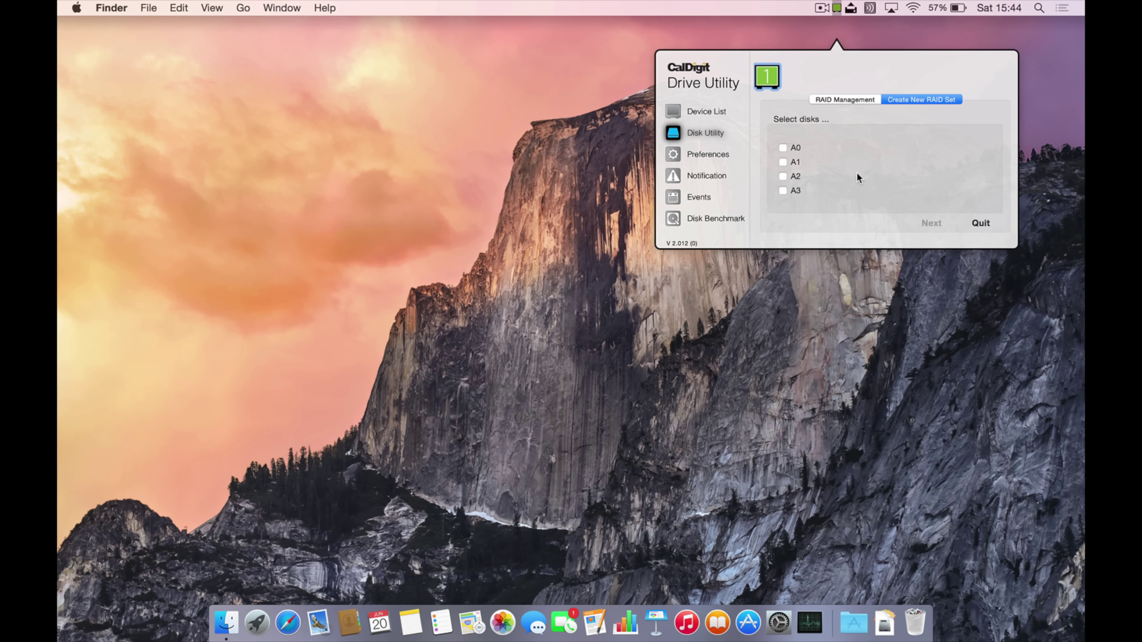
click(782, 147)
click(783, 162)
click(930, 223)
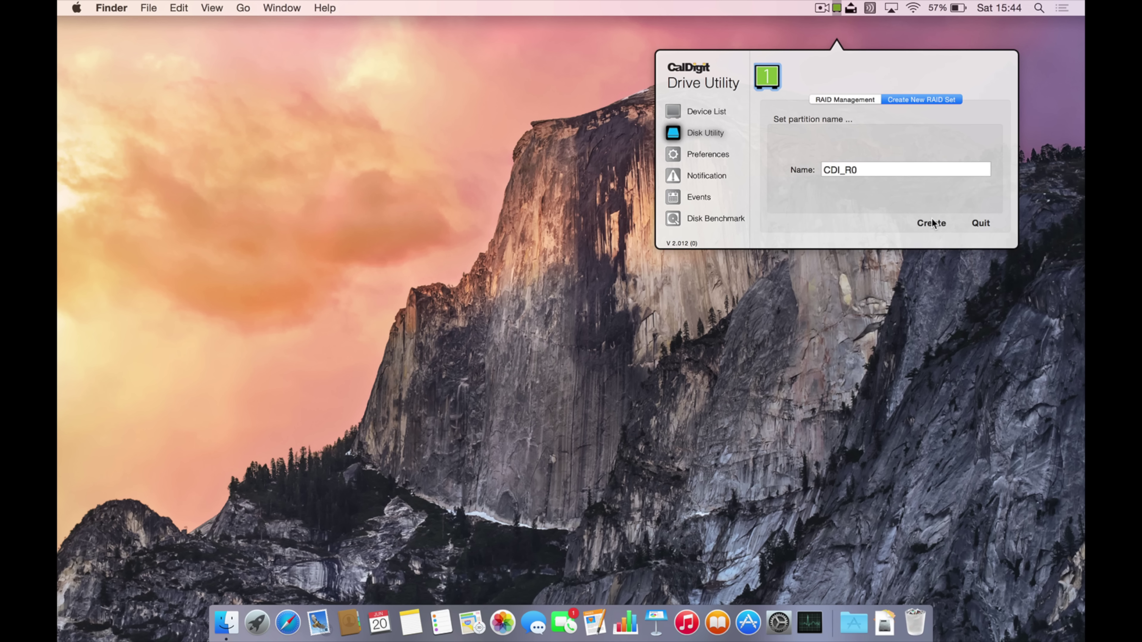
Create the RAID 0 set with the partition name "T4 R0", accept erasing existing data, and decline using it for Time Machine
click(901, 165)
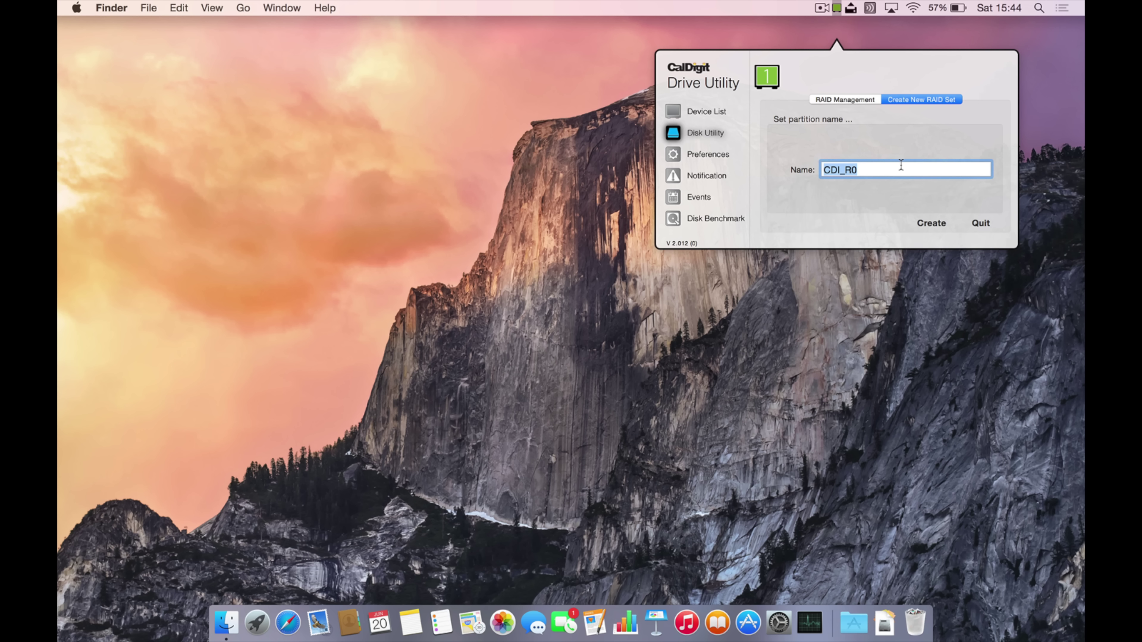
text(T4 R0)
click(937, 224)
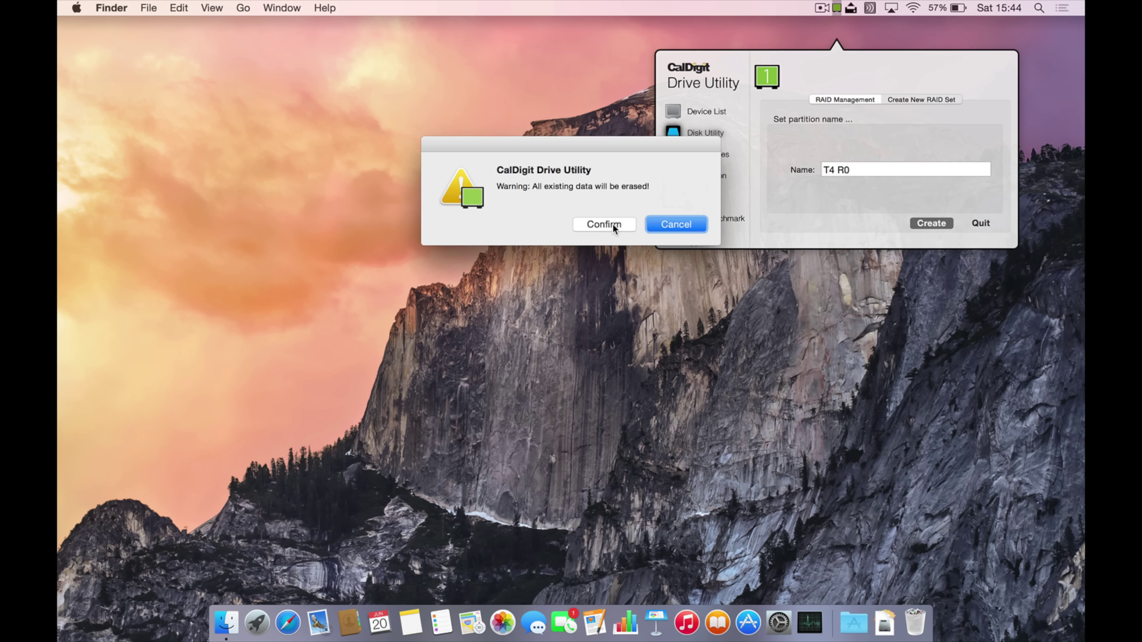
click(603, 224)
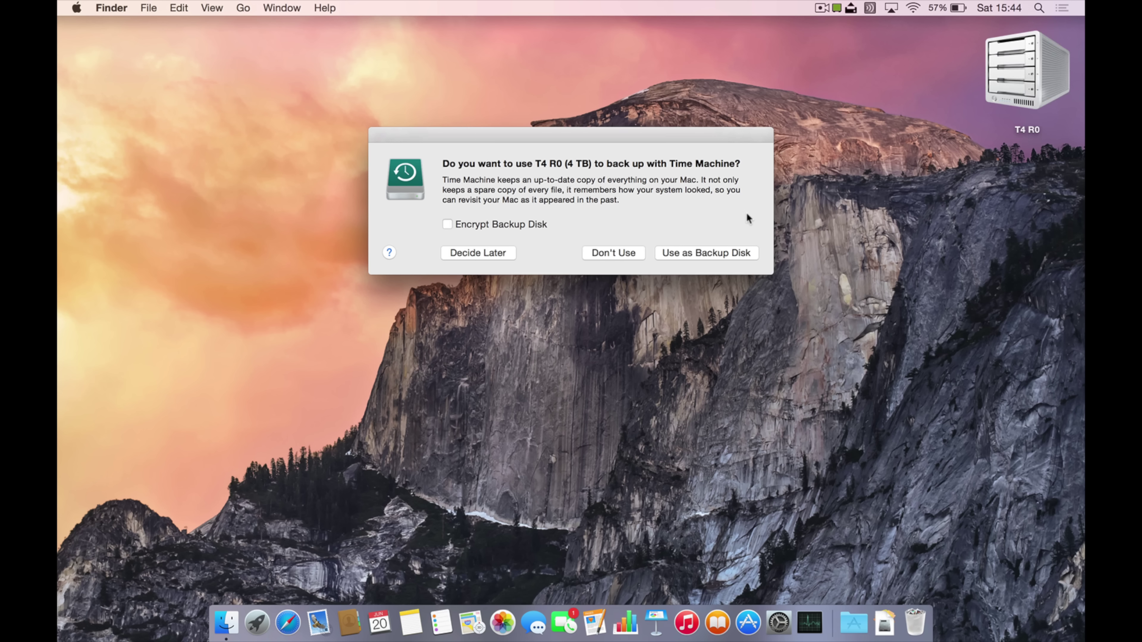
click(625, 251)
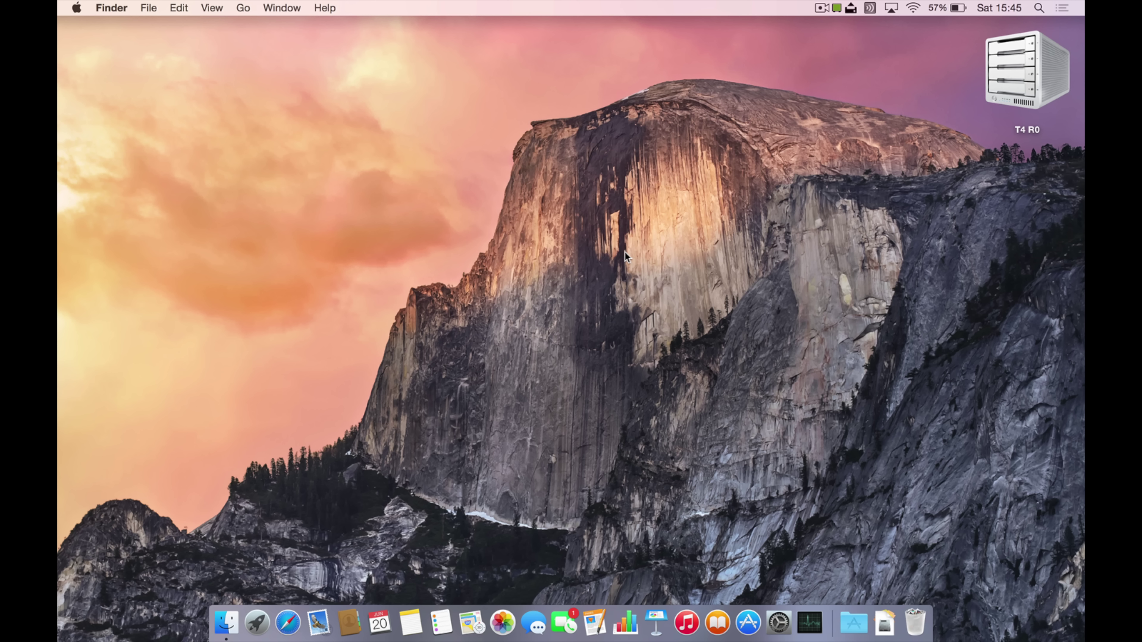
click(838, 8)
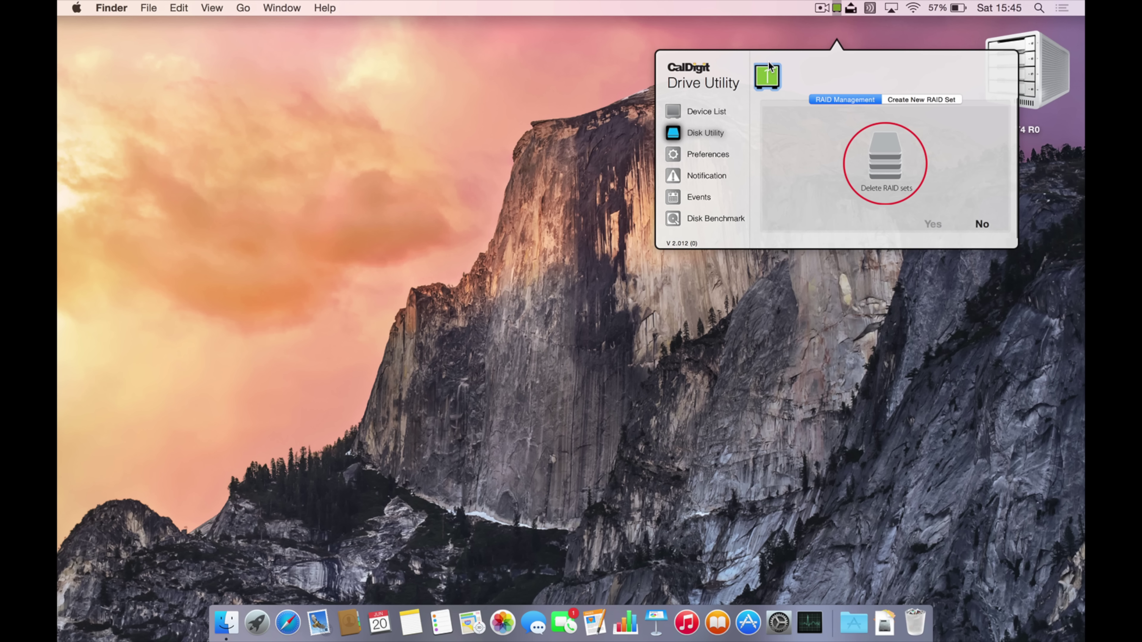
click(722, 111)
drag(860, 109, 878, 135)
click(891, 155)
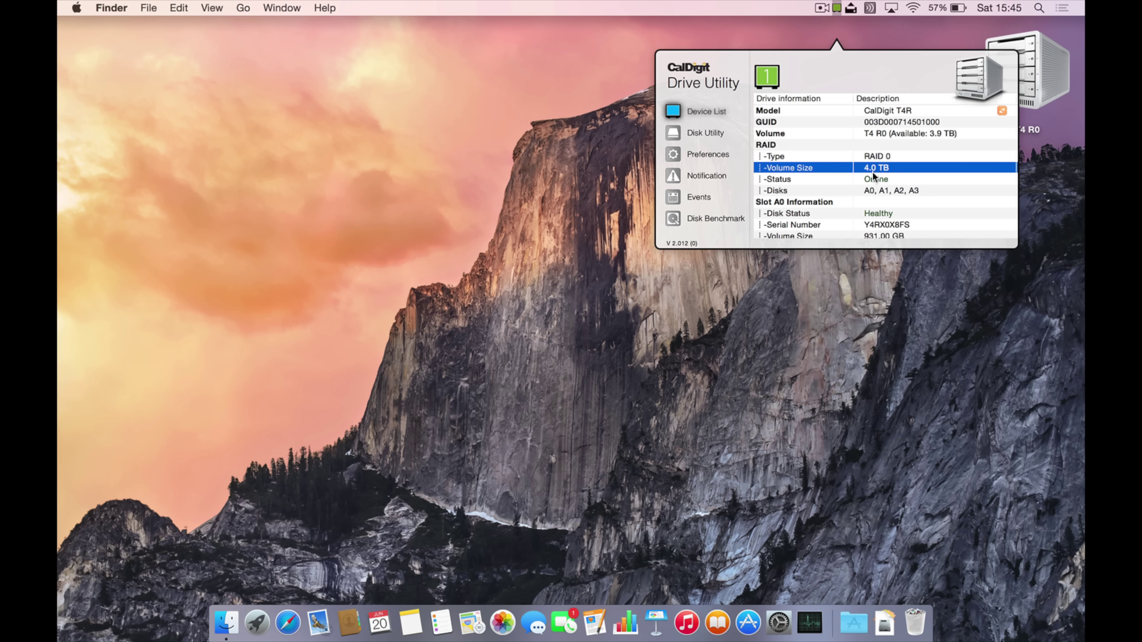
Run the disk benchmark on the T4 R0 volume with 4096x2160 10-bit RGB and 4 GB, showing the supported video formats
click(674, 220)
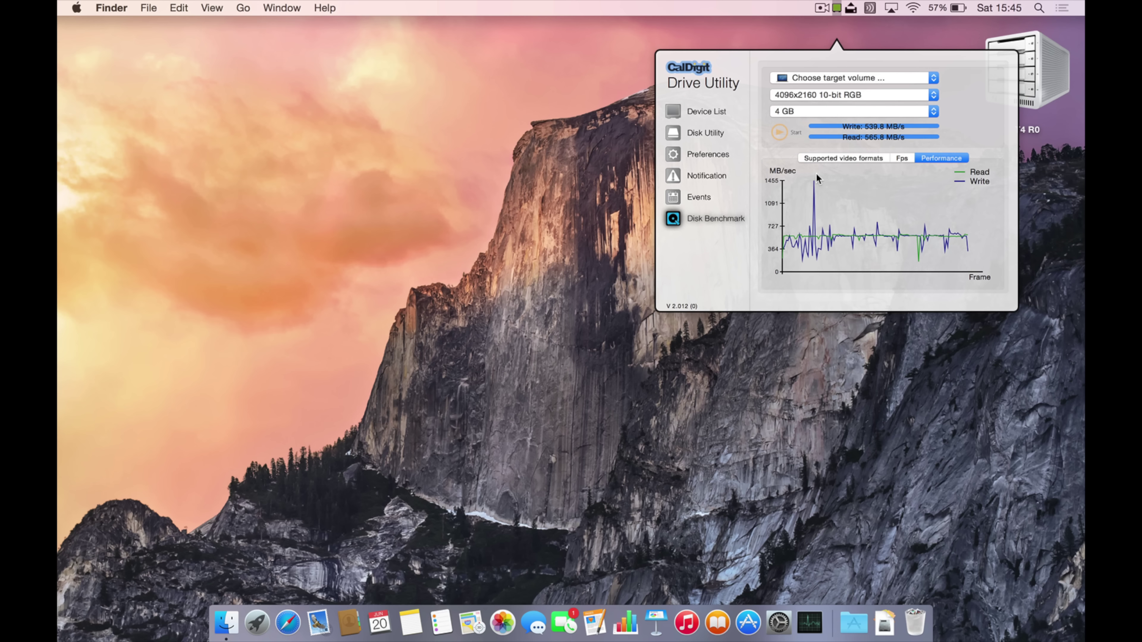
click(702, 111)
click(702, 218)
click(838, 77)
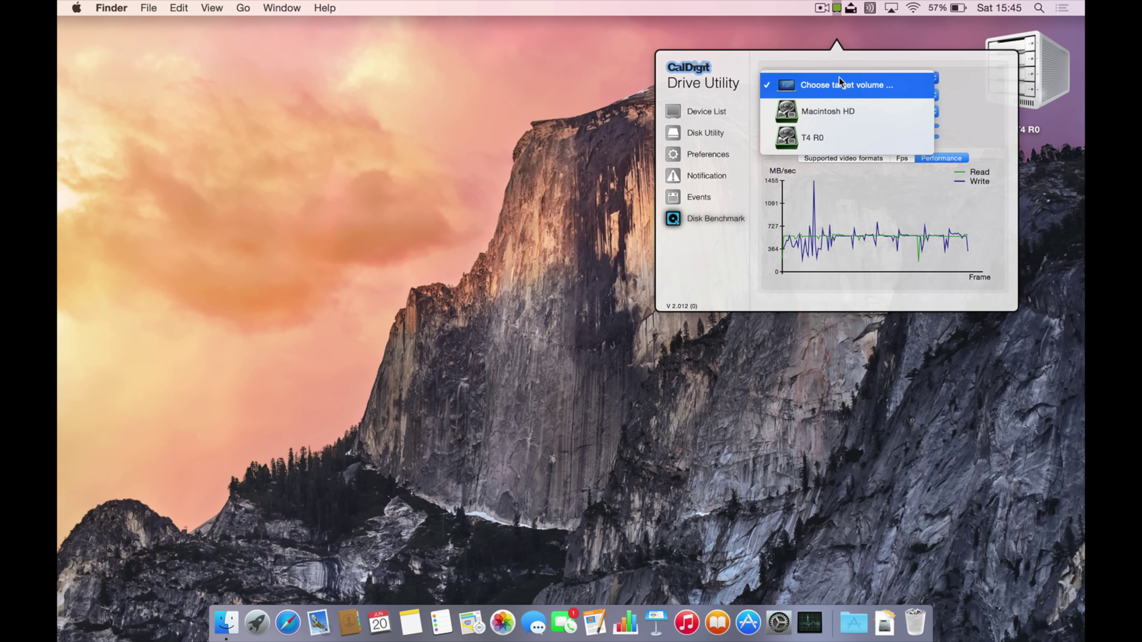
click(838, 132)
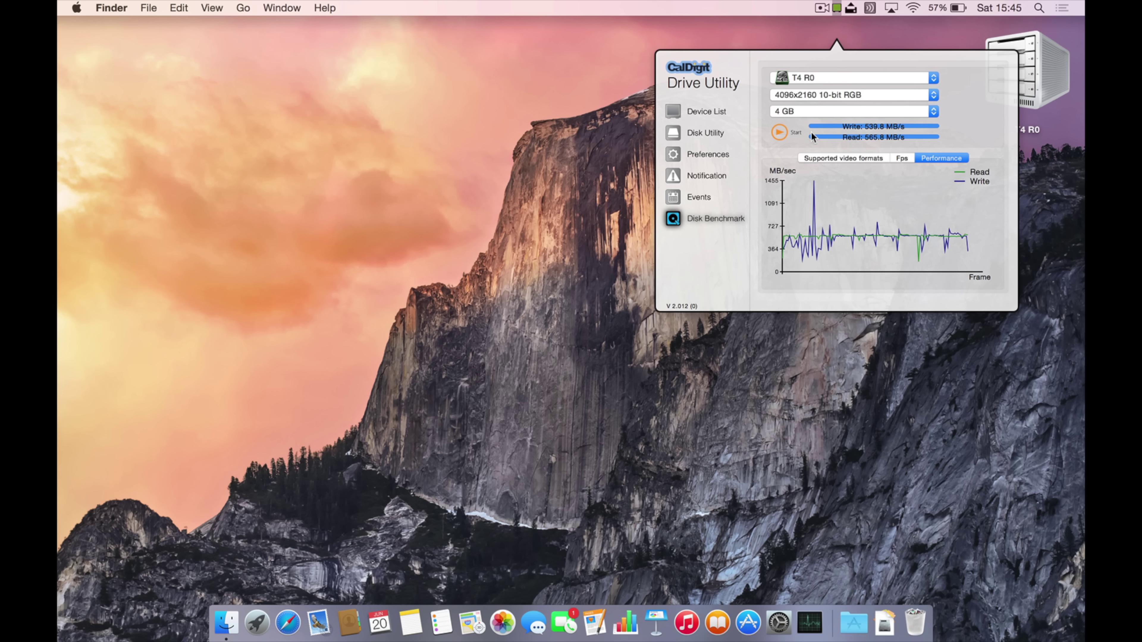
click(818, 155)
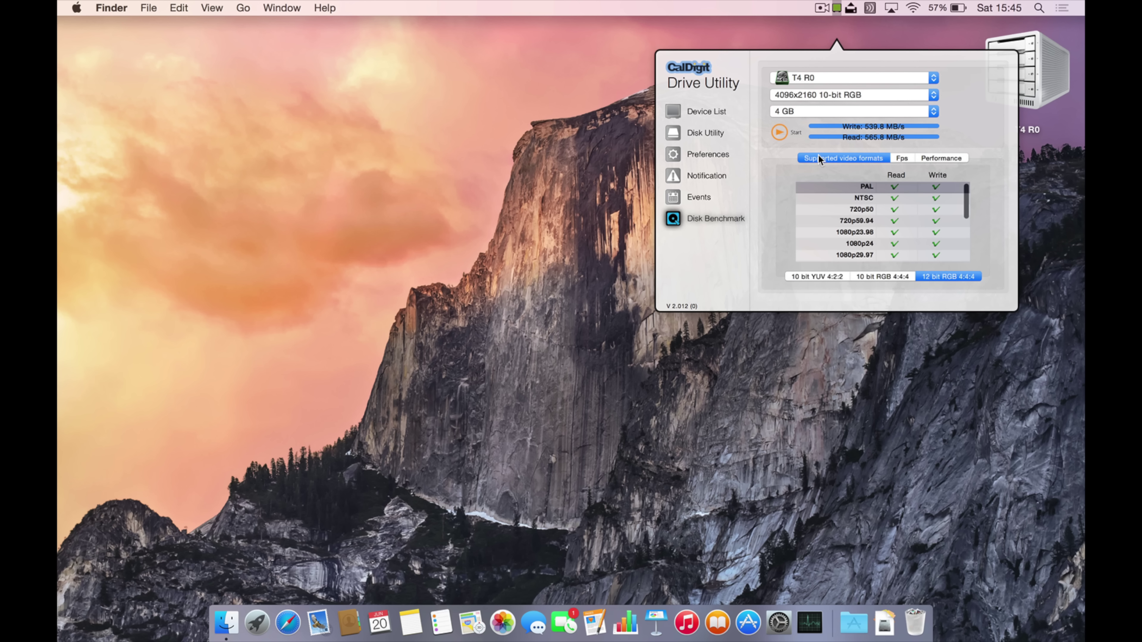
click(778, 138)
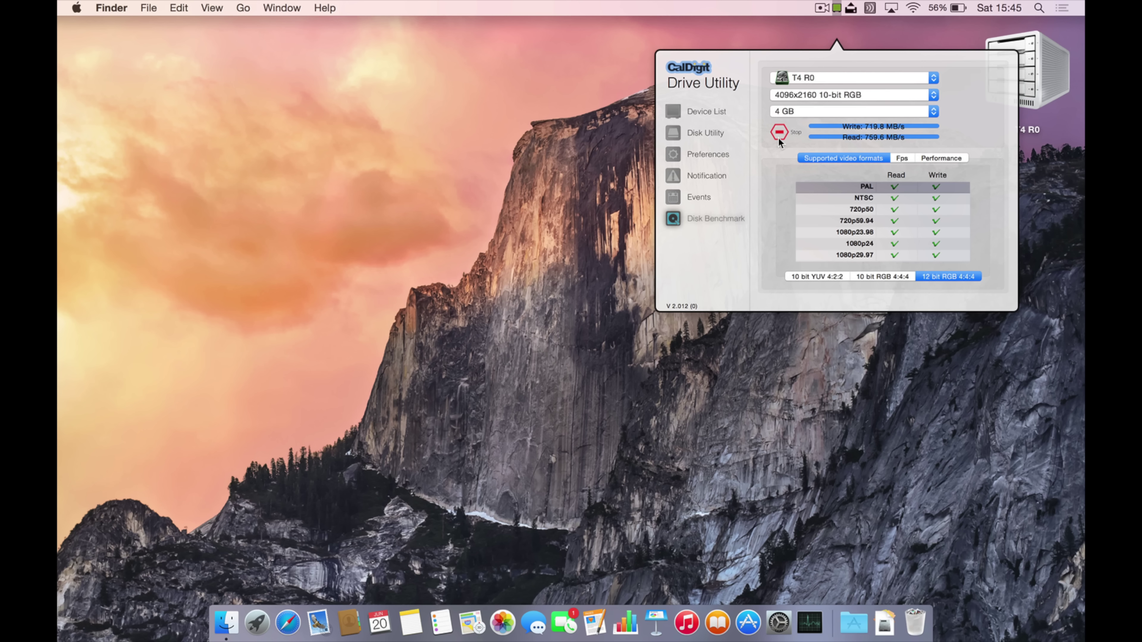
Review the benchmark's supported video formats for 12 bit RGB 4:4:4, 10 bit RGB 4:4:4 and 10 bit YUV 4:2:2
scroll(890, 221, down, 4)
scroll(891, 221, down, 2)
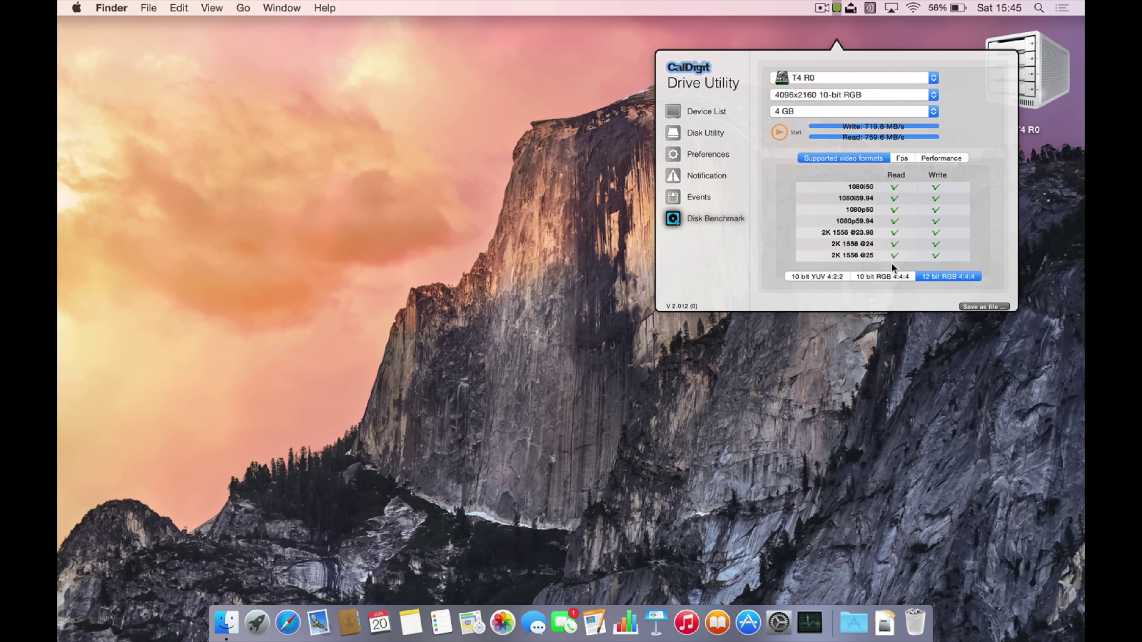
click(886, 275)
click(814, 278)
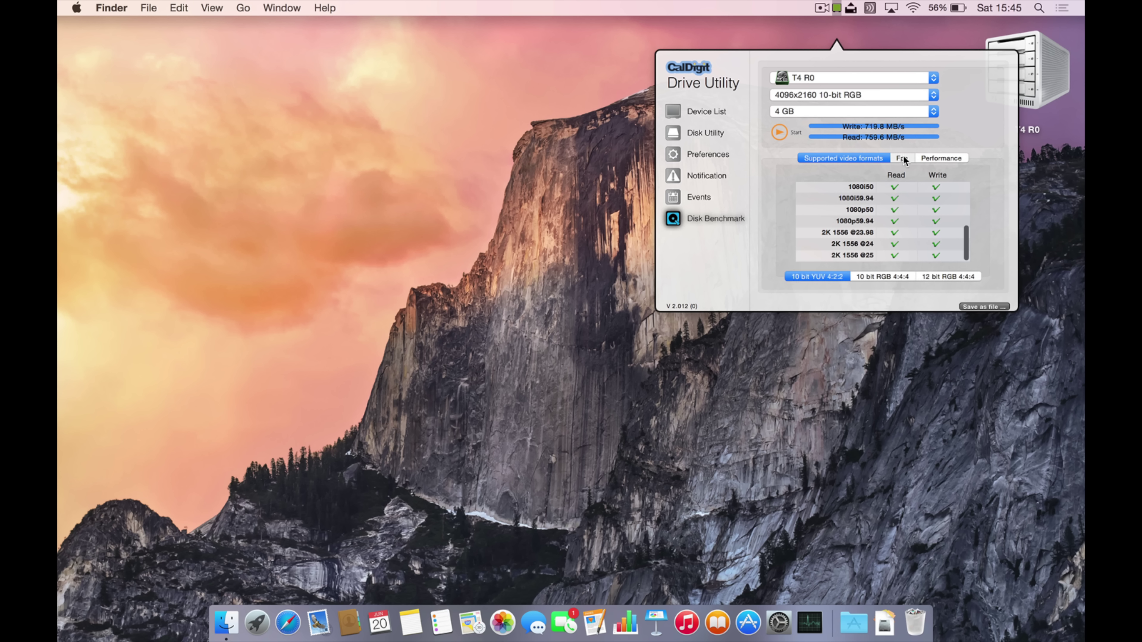
Examine the RAID 0 benchmark's frame rates for each colour format, plus the read/write performance graph
click(902, 157)
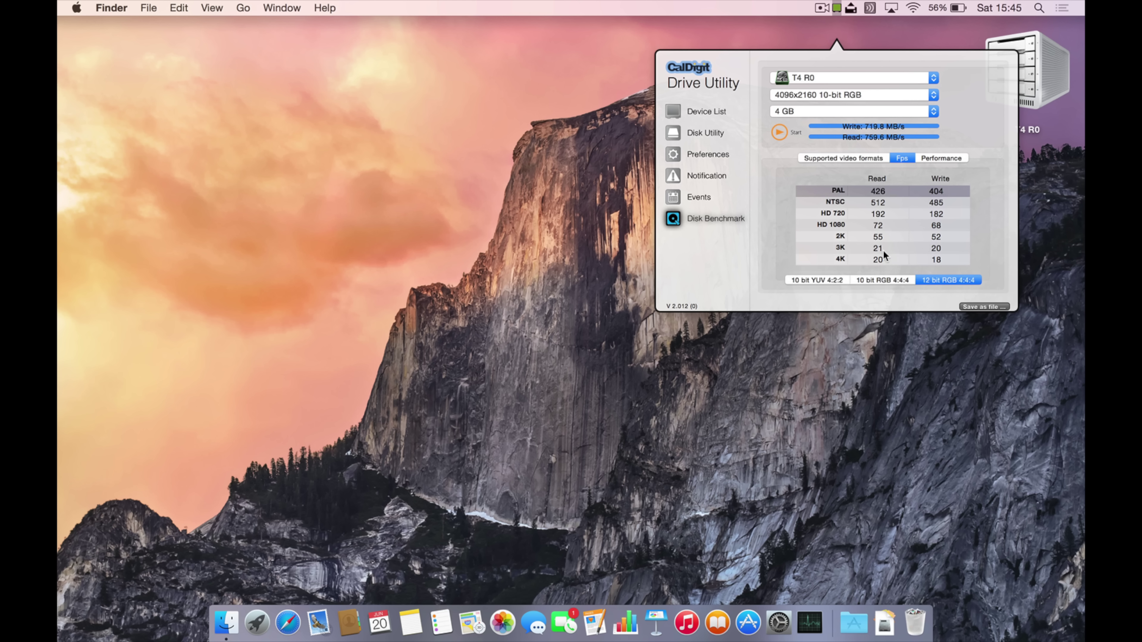
click(901, 279)
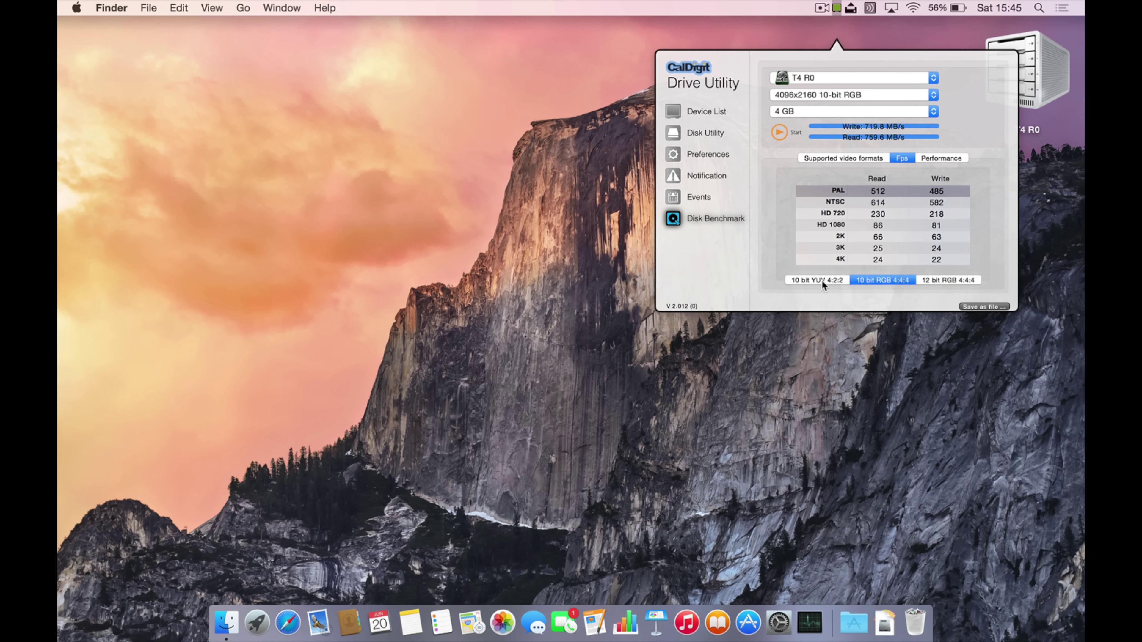
click(822, 280)
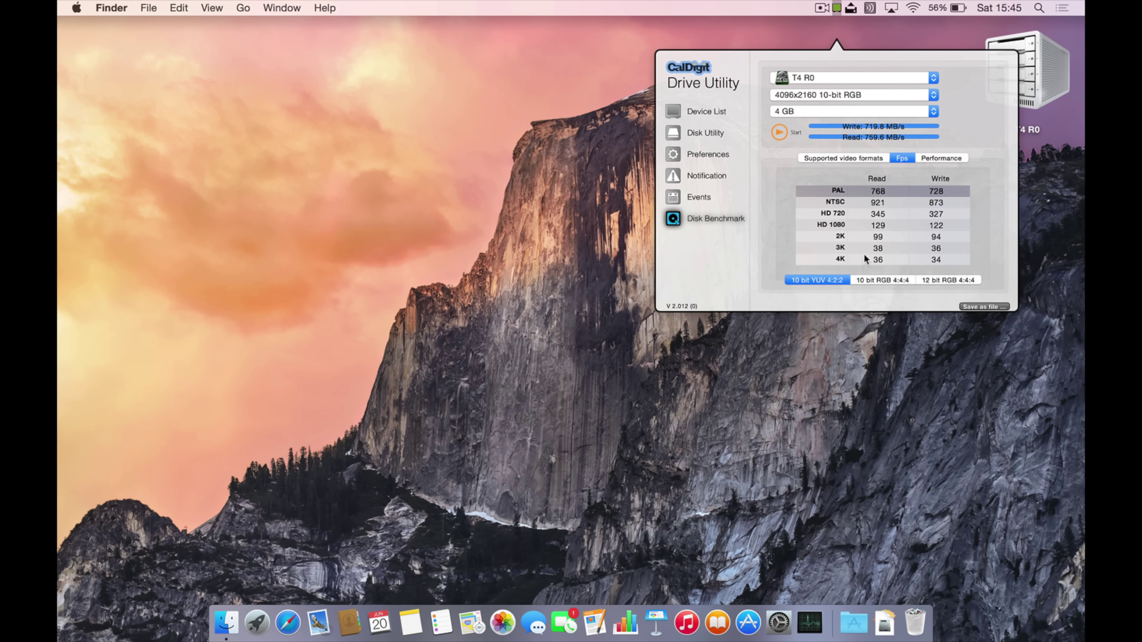
click(936, 158)
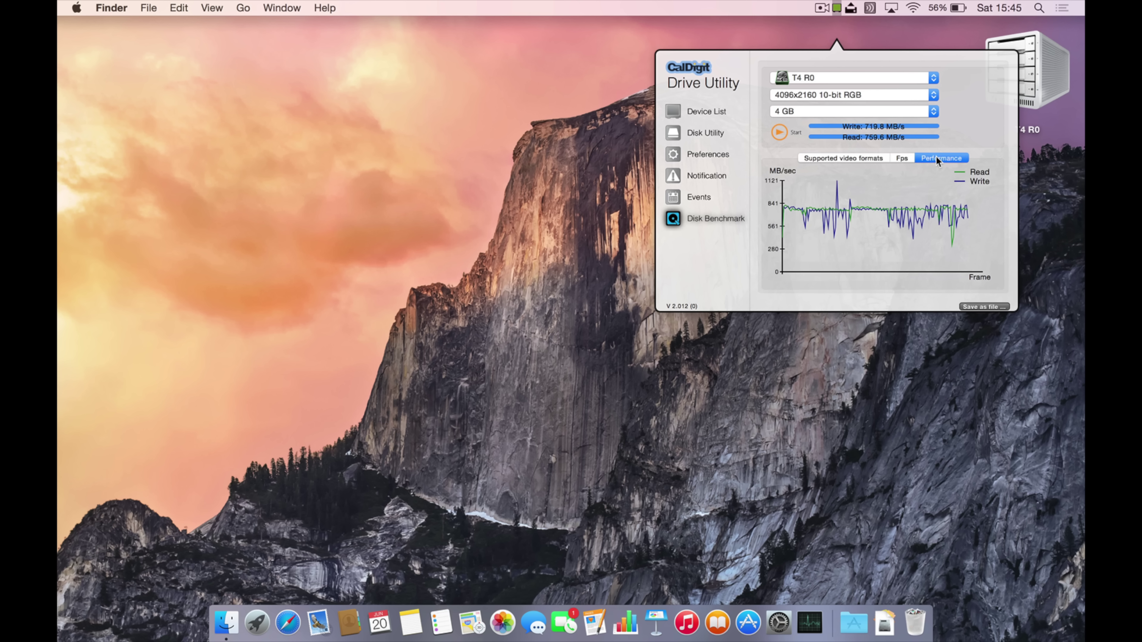
Close the drive utility and open Blackmagic Disk Speed Test from the Applications folder
click(862, 558)
click(853, 623)
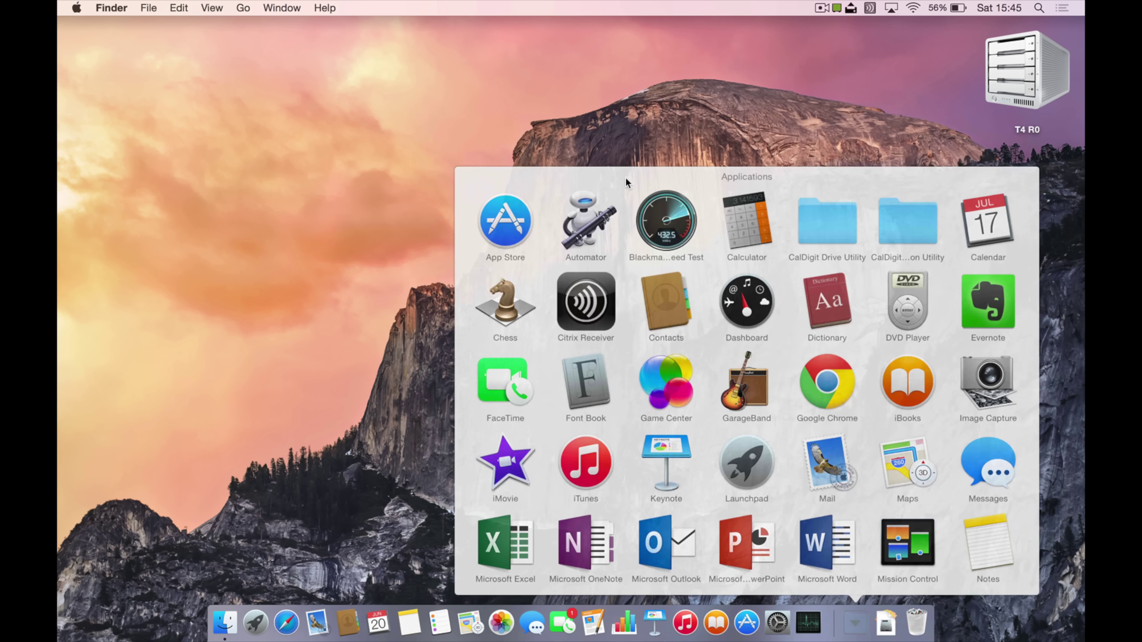
click(694, 207)
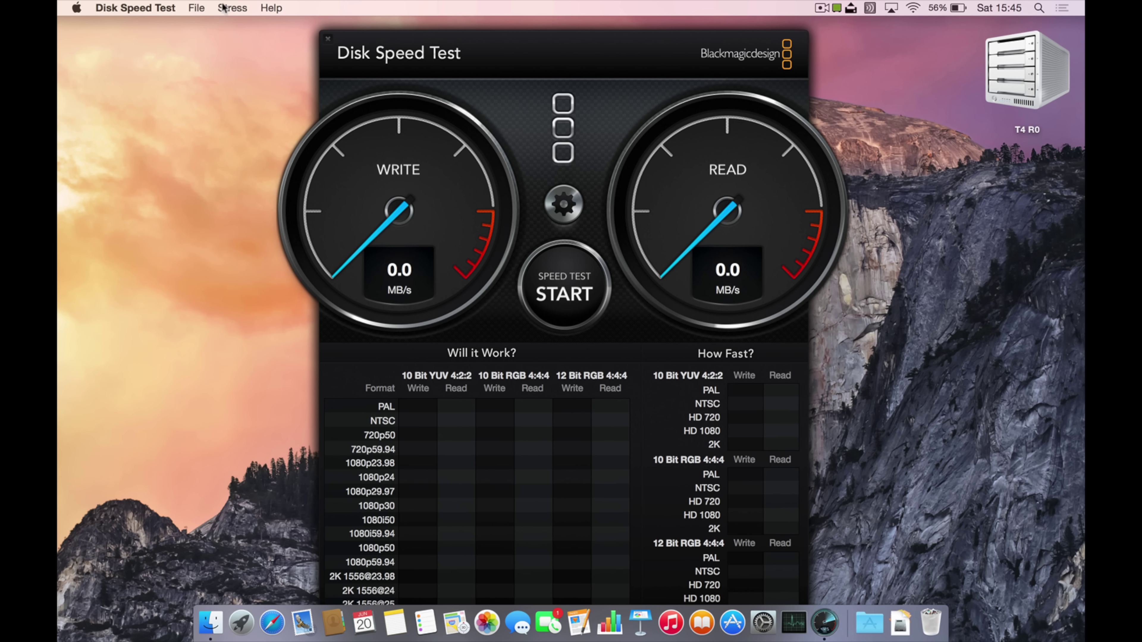
Select T4 R0 as the target drive, run the speed test for writing and reading, and stop it
click(228, 9)
mouse_move(196, 11)
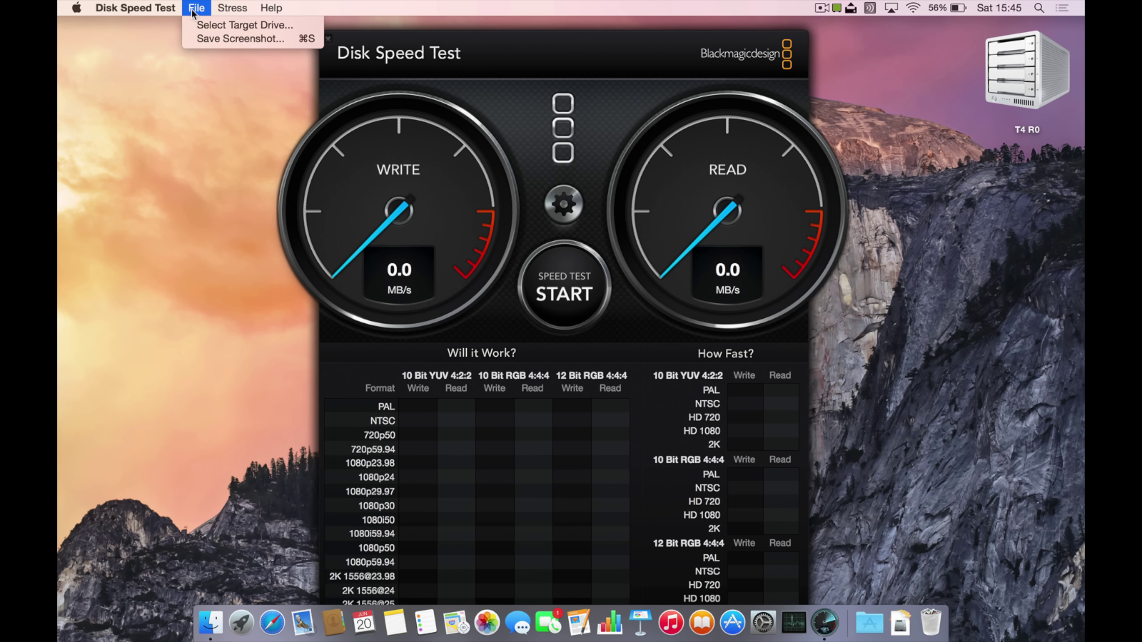
click(222, 24)
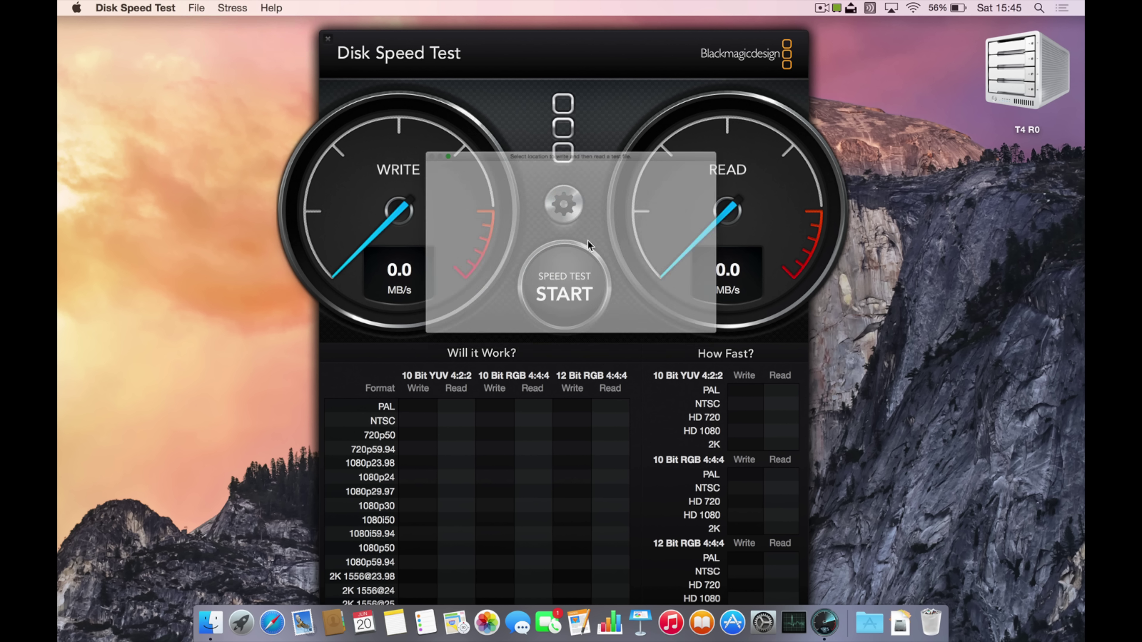
click(367, 308)
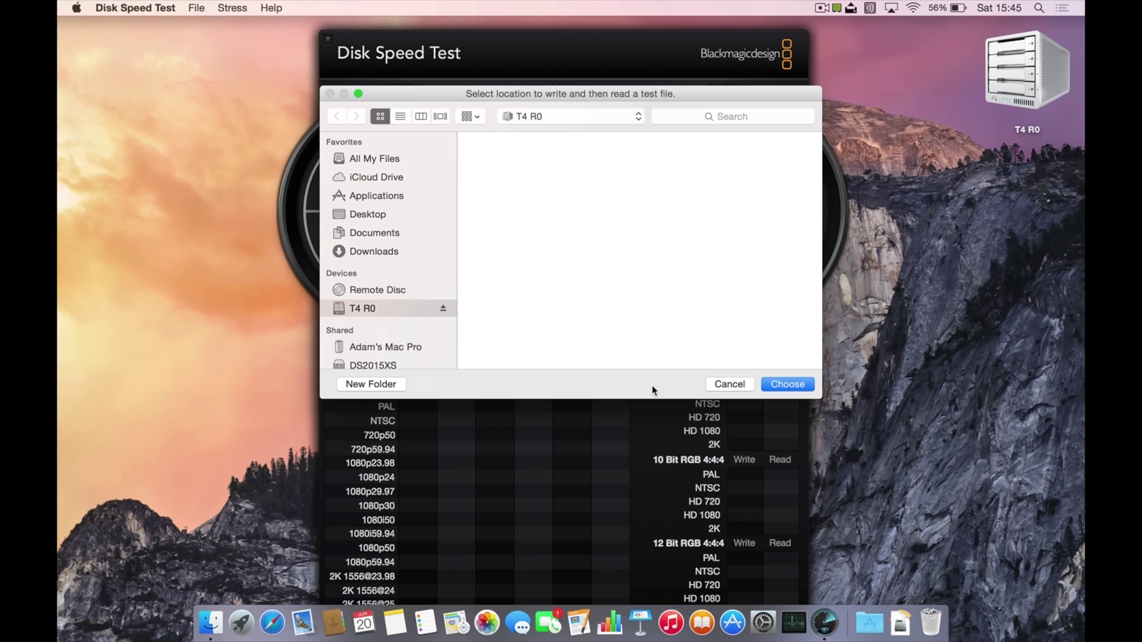
click(776, 387)
click(585, 288)
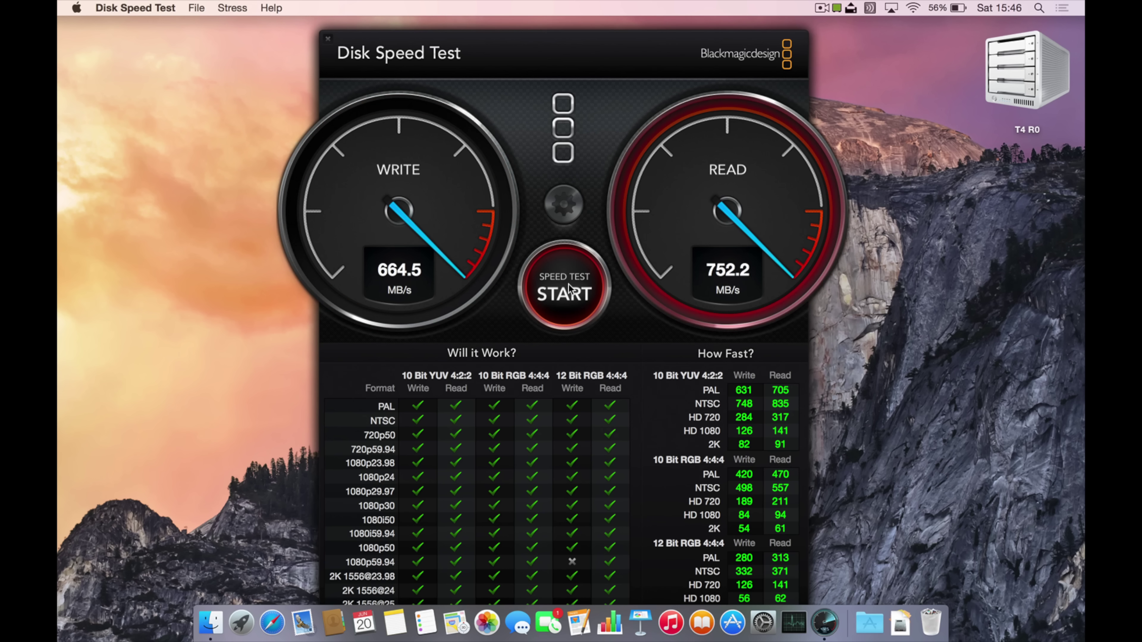
click(587, 291)
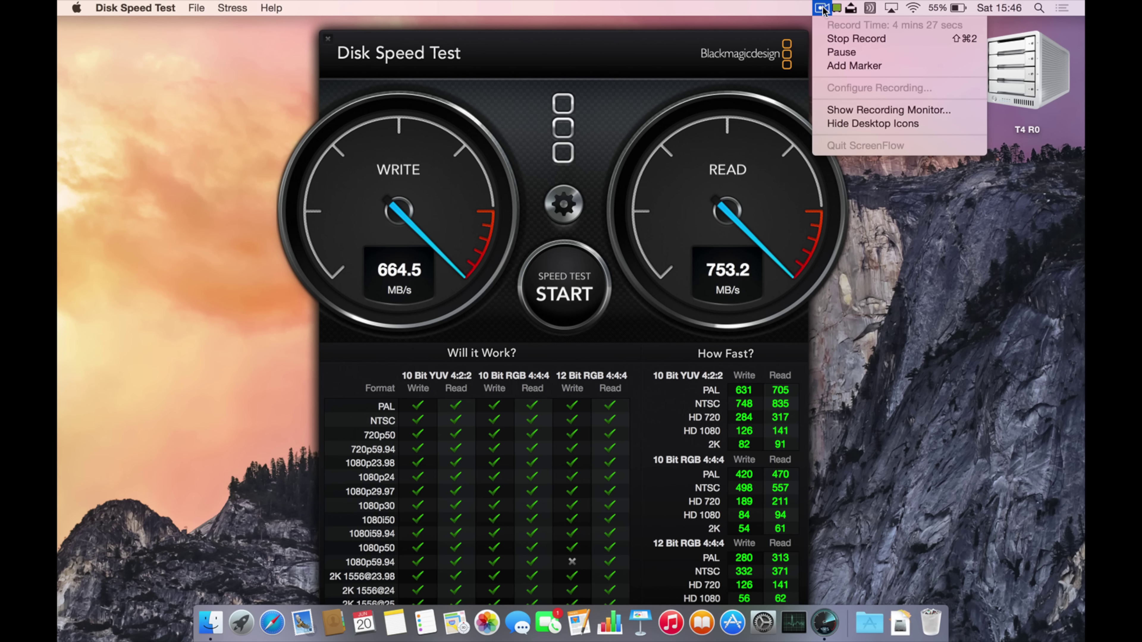